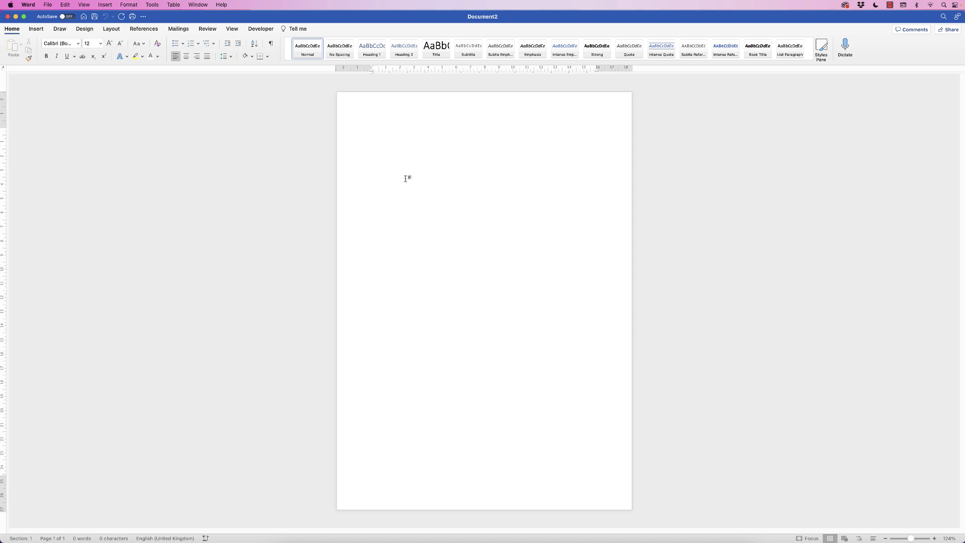
Step: Insert the stock photo of two hard-hatted construction workers found by searching 'CONSTRUCTION PEOPLE'
{"action": "left_click", "coordinate": [35, 28]}
{"action": "left_click", "coordinate": [107, 47]}
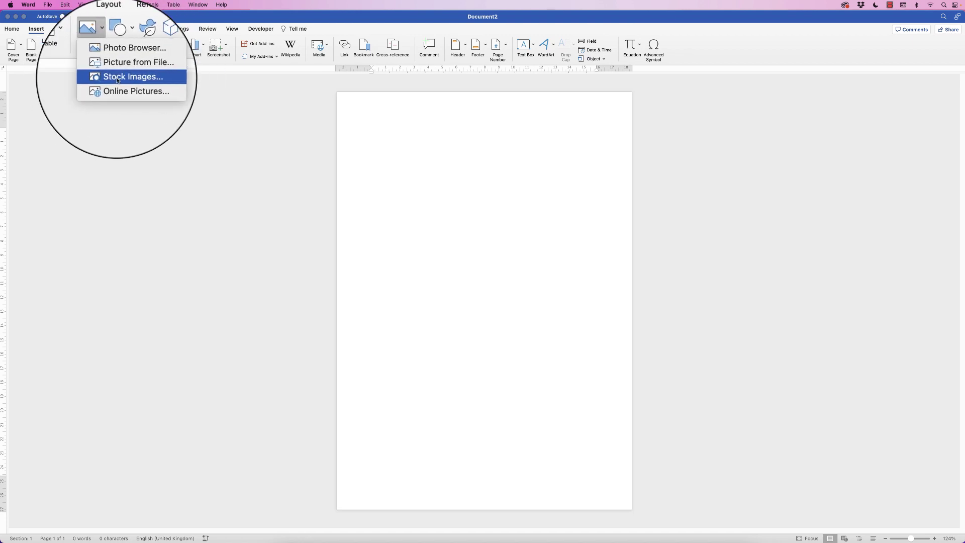
{"action": "left_click", "coordinate": [115, 79]}
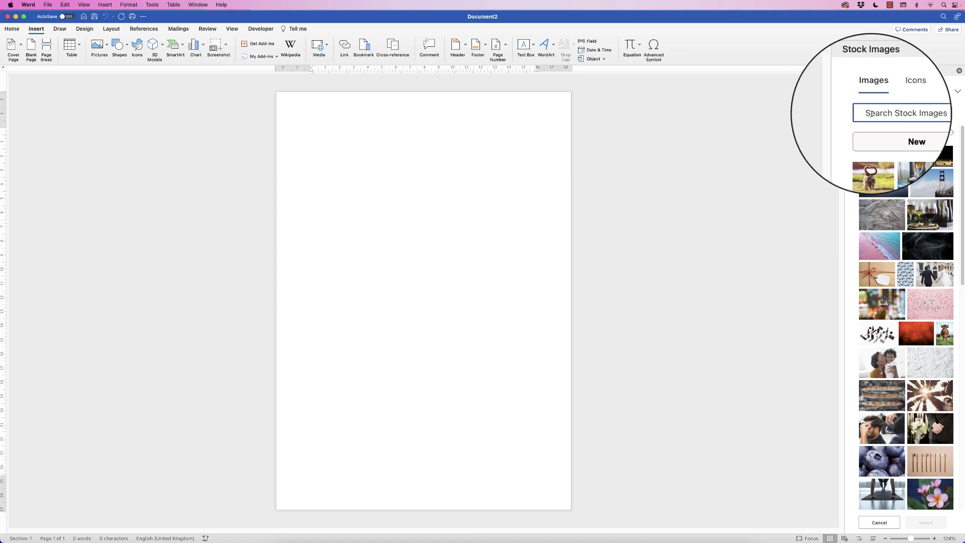
{"action": "type", "text": "CON"}
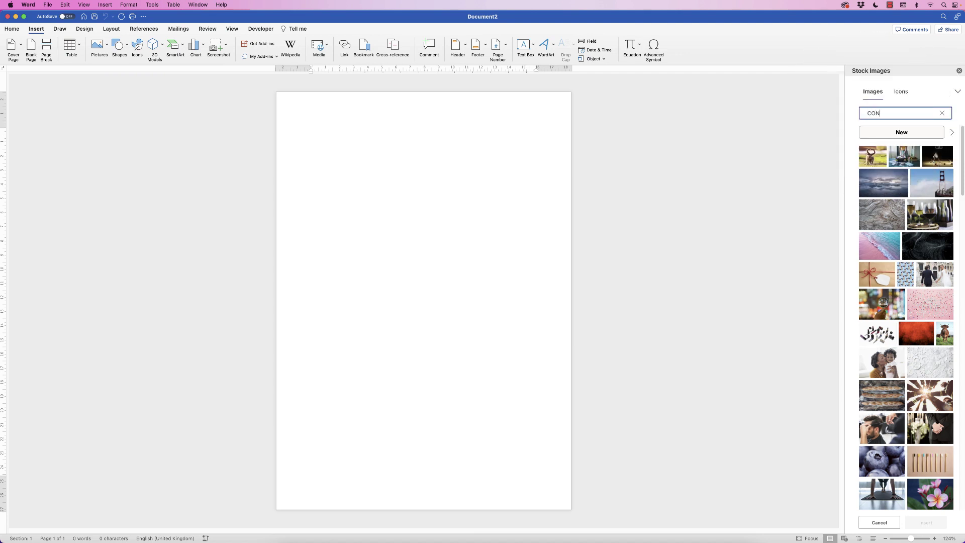
{"action": "type", "text": "STRUCTION"}
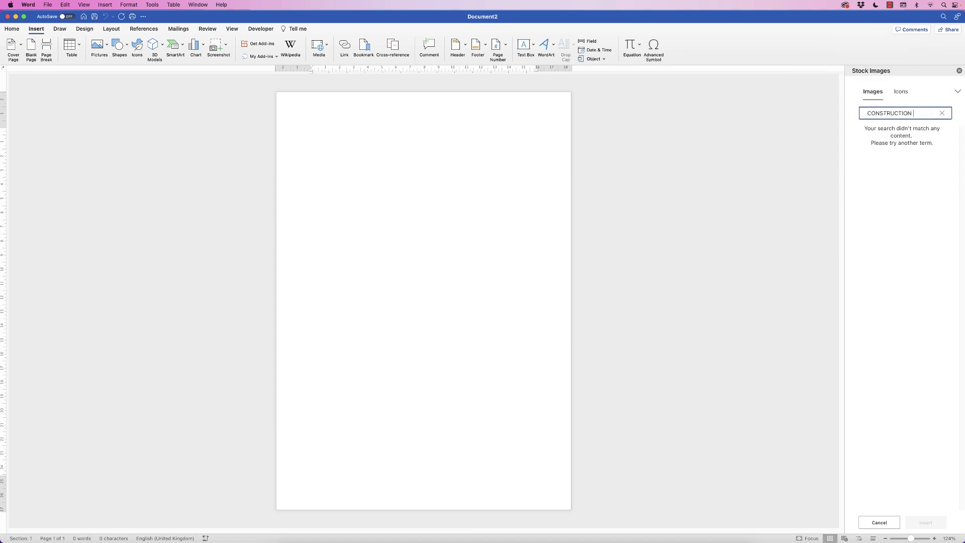
{"action": "type", "text": " PEOPLE"}
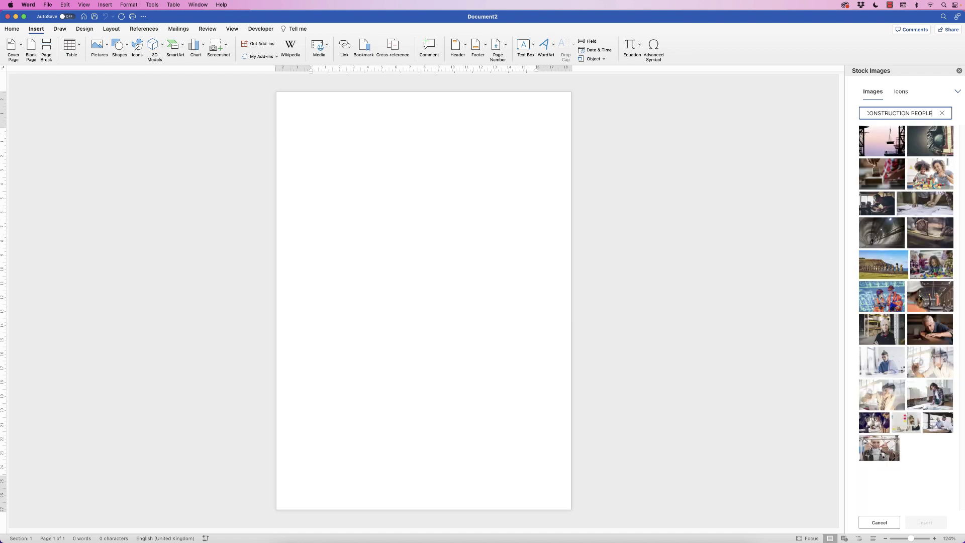
{"action": "left_click", "coordinate": [899, 287]}
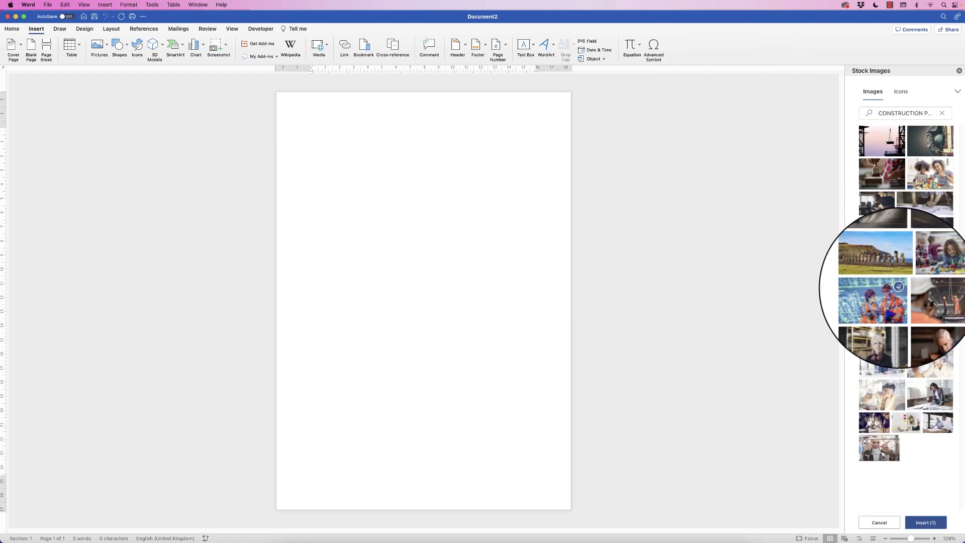
{"action": "left_click", "coordinate": [925, 522]}
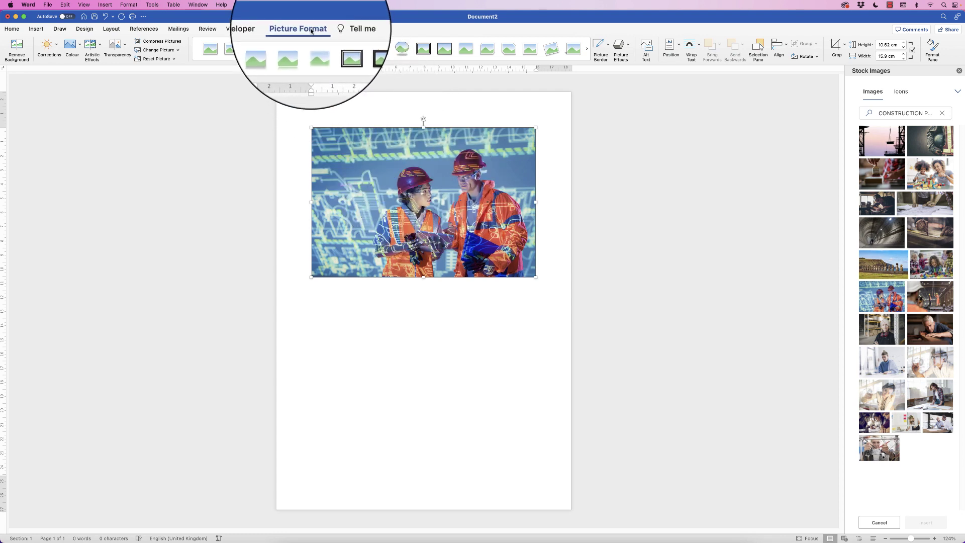
Step: Crop the workers photo to a 1:1 square, repositioning the image inside the crop
{"action": "left_click", "coordinate": [844, 45]}
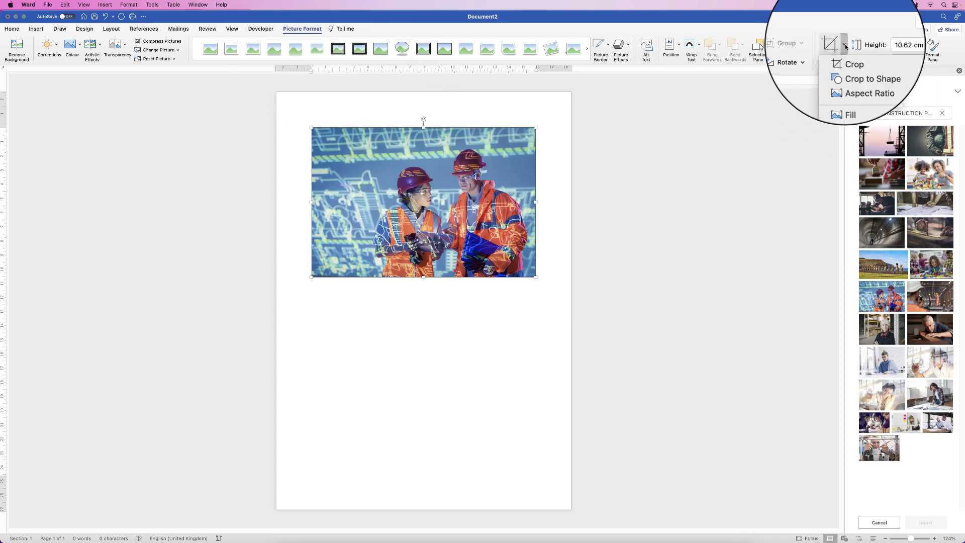
{"action": "mouse_move", "coordinate": [852, 79]}
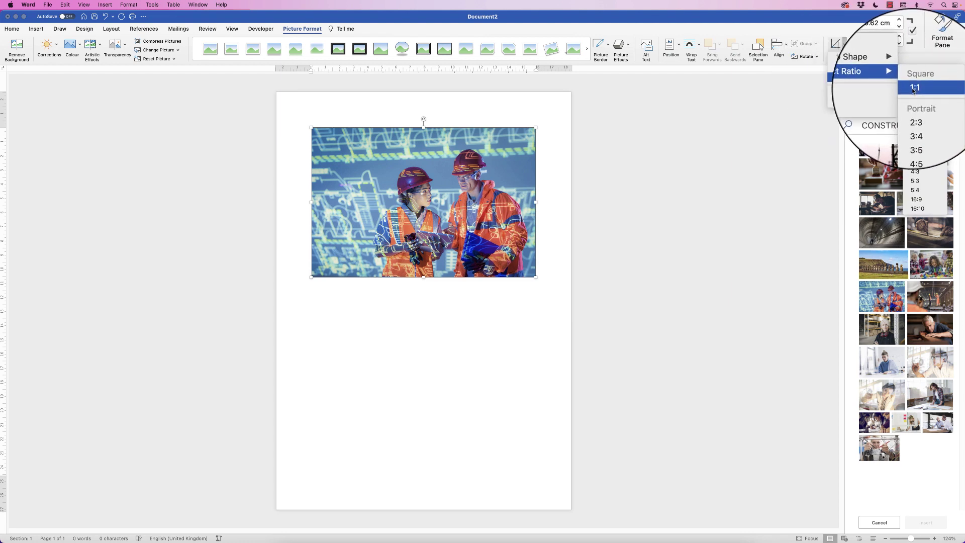
{"action": "left_click", "coordinate": [913, 89]}
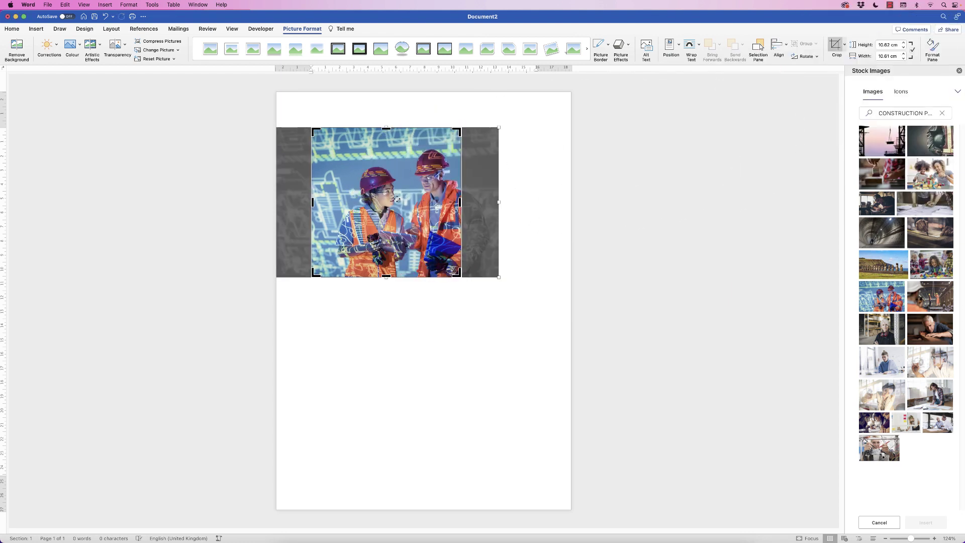
{"action": "left_click_drag", "start_coordinate": [399, 198], "coordinate": [371, 200]}
{"action": "key", "text": "Escape"}
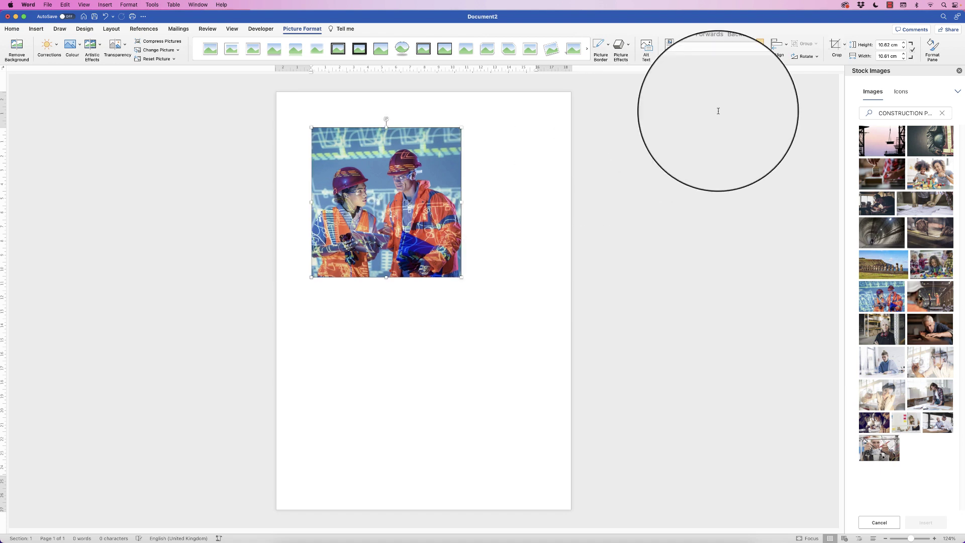
Step: Crop the square photo to an oval, making a 10.62 cm circle
{"action": "left_click", "coordinate": [844, 45]}
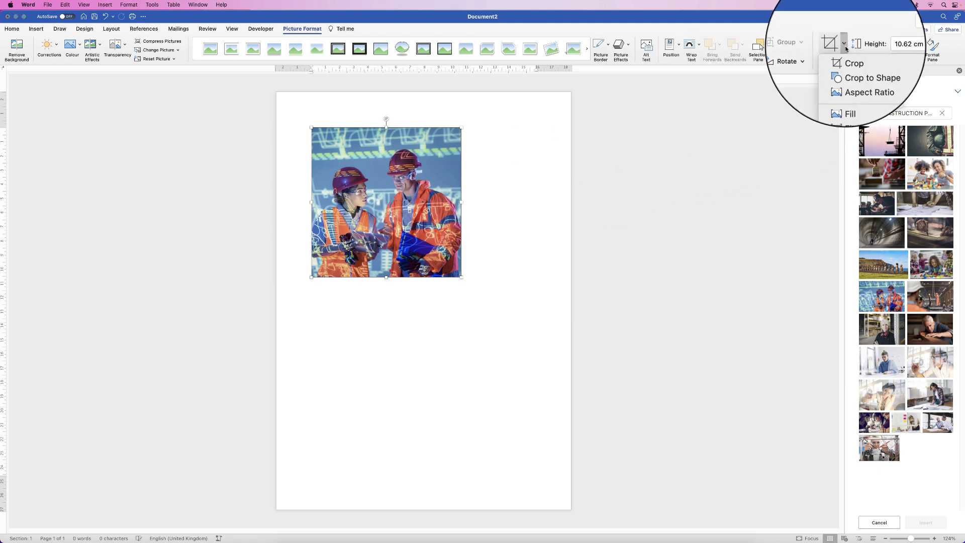
{"action": "mouse_move", "coordinate": [852, 69]}
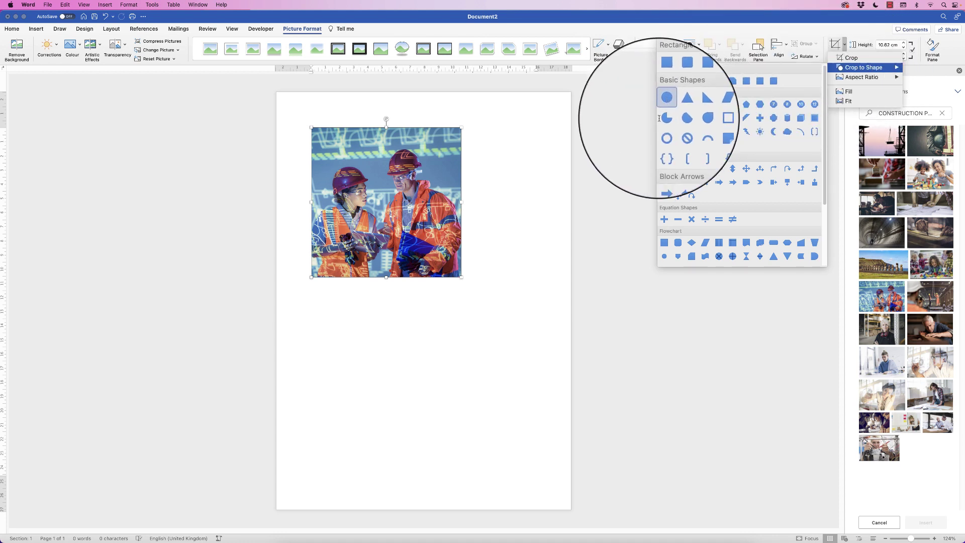
{"action": "left_click", "coordinate": [664, 105]}
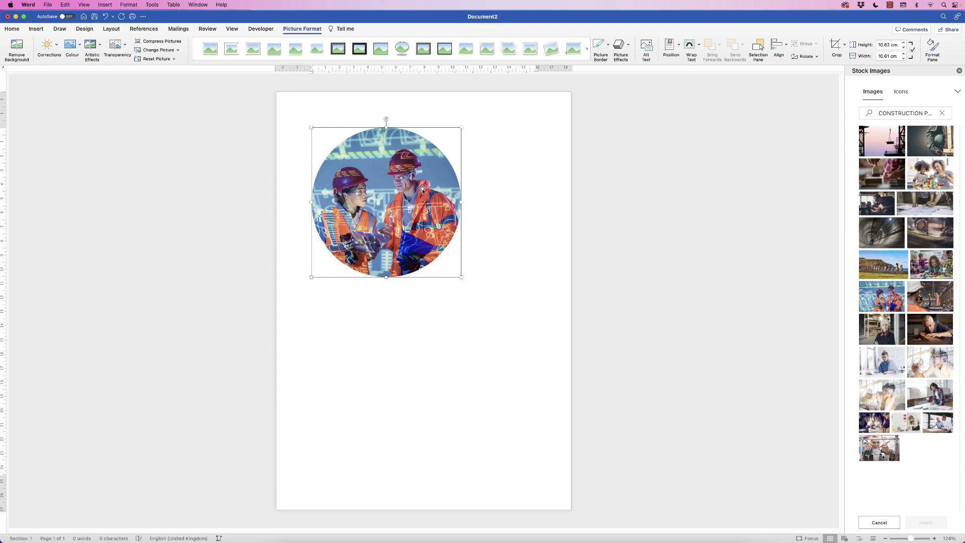
{"action": "left_click_drag", "start_coordinate": [420, 192], "coordinate": [461, 193]}
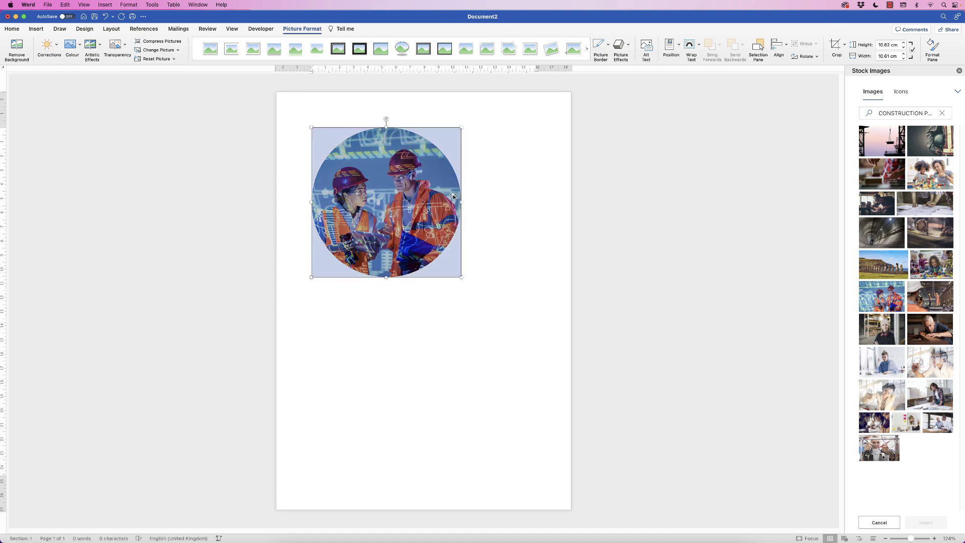
Step: Set the photo's text wrapping to In Front of Text
{"action": "right_click", "coordinate": [415, 182]}
{"action": "mouse_move", "coordinate": [453, 295]}
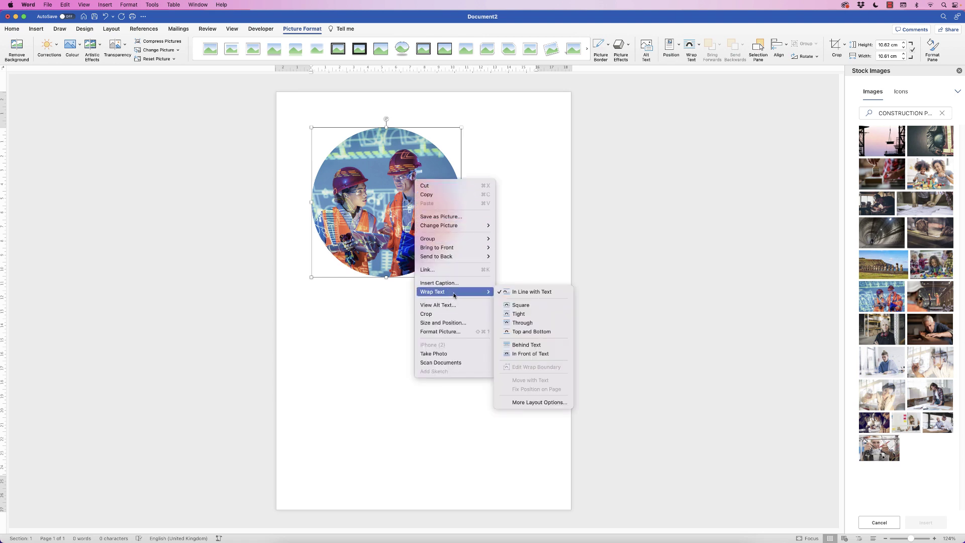
{"action": "left_click", "coordinate": [521, 353]}
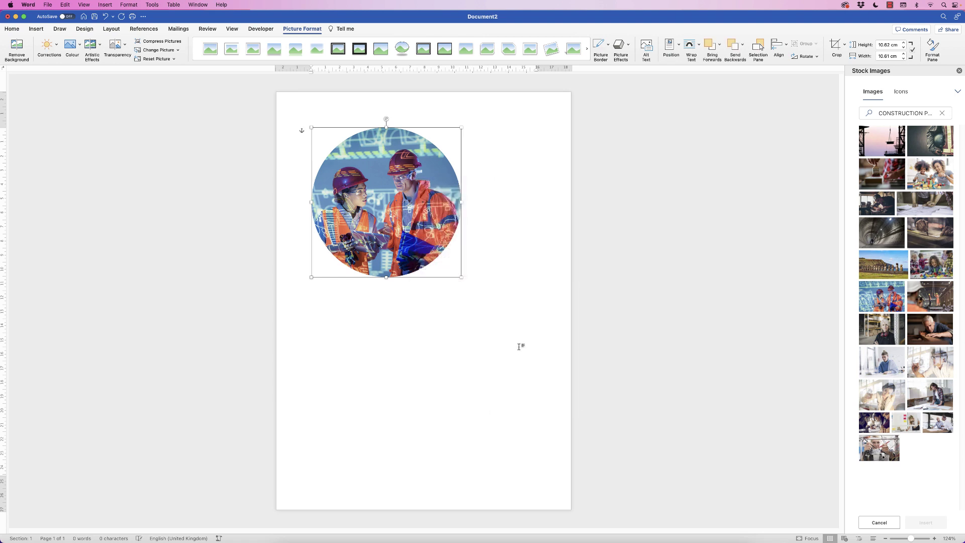
Step: Enlarge the circular photo to about 16.68 cm and move it lower against the right edge
{"action": "left_click_drag", "start_coordinate": [423, 227], "coordinate": [482, 329]}
{"action": "left_click_drag", "start_coordinate": [520, 234], "coordinate": [612, 199]}
{"action": "left_click_drag", "start_coordinate": [501, 276], "coordinate": [525, 342]}
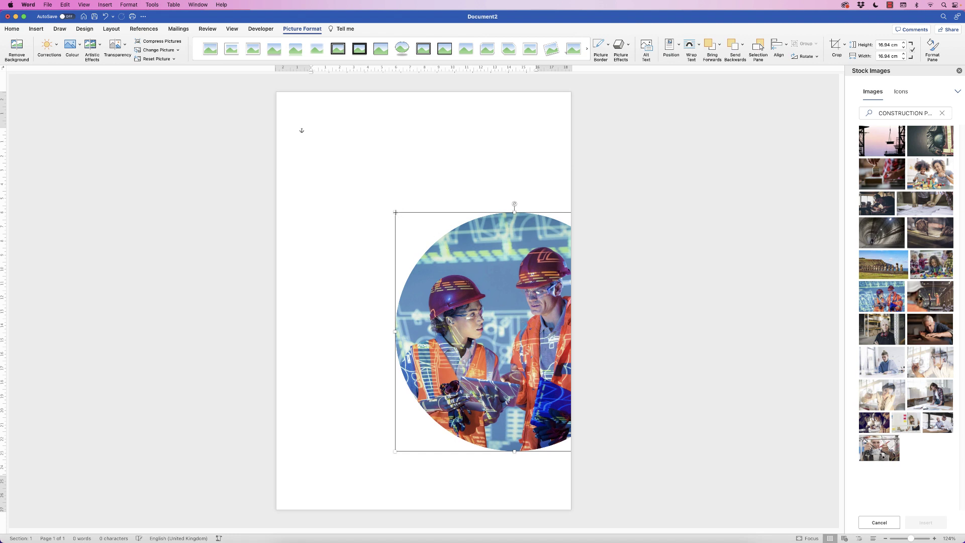
{"action": "left_click_drag", "start_coordinate": [395, 213], "coordinate": [412, 230]}
{"action": "left_click_drag", "start_coordinate": [492, 303], "coordinate": [485, 296]}
{"action": "left_click", "coordinate": [372, 300]}
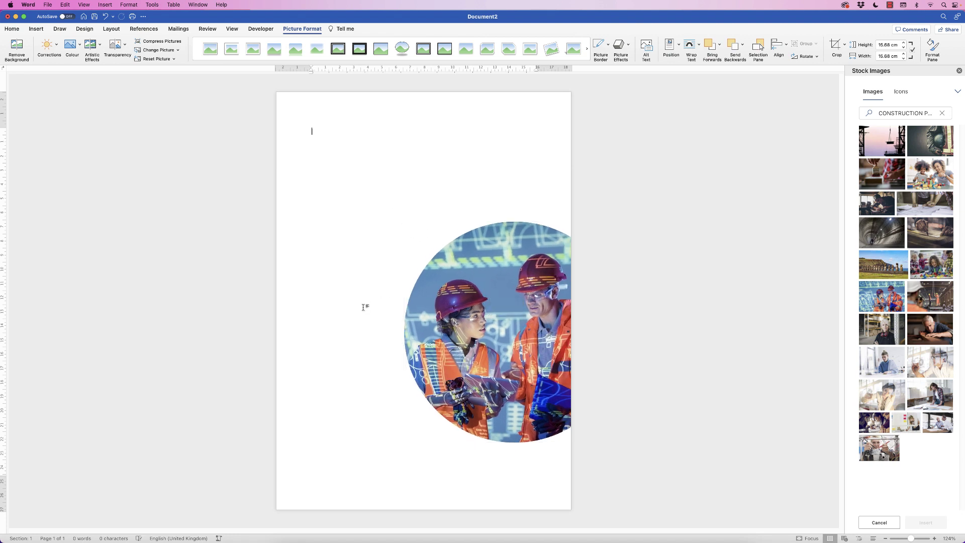
Step: Draw a 13.03 cm blue circle at the bottom-left corner and place a copy near the top
{"action": "left_click", "coordinate": [41, 29]}
{"action": "left_click", "coordinate": [125, 46]}
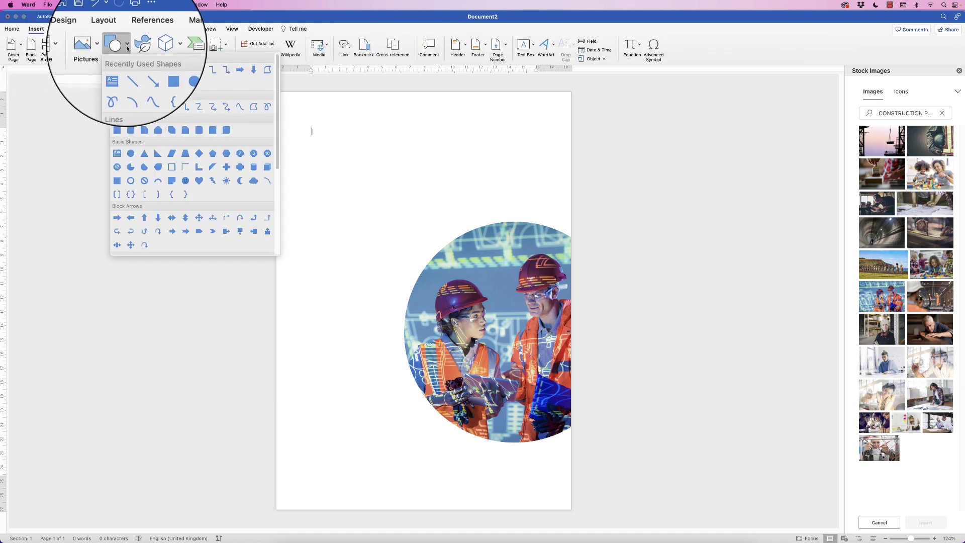
{"action": "left_click", "coordinate": [129, 152]}
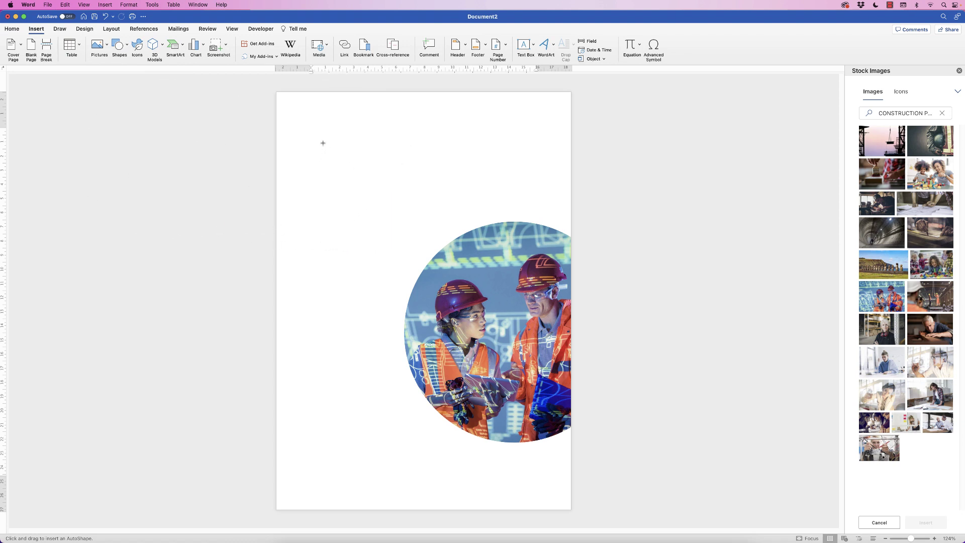
{"action": "left_click_drag", "start_coordinate": [322, 144], "coordinate": [477, 327]}
{"action": "left_click_drag", "start_coordinate": [397, 224], "coordinate": [304, 428]}
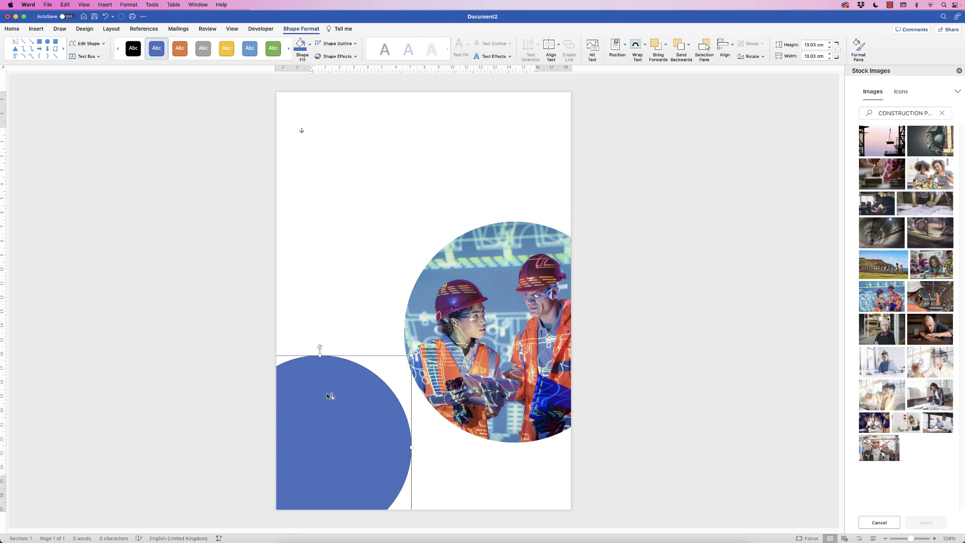
{"action": "left_click_drag", "start_coordinate": [330, 395], "coordinate": [462, 130]}
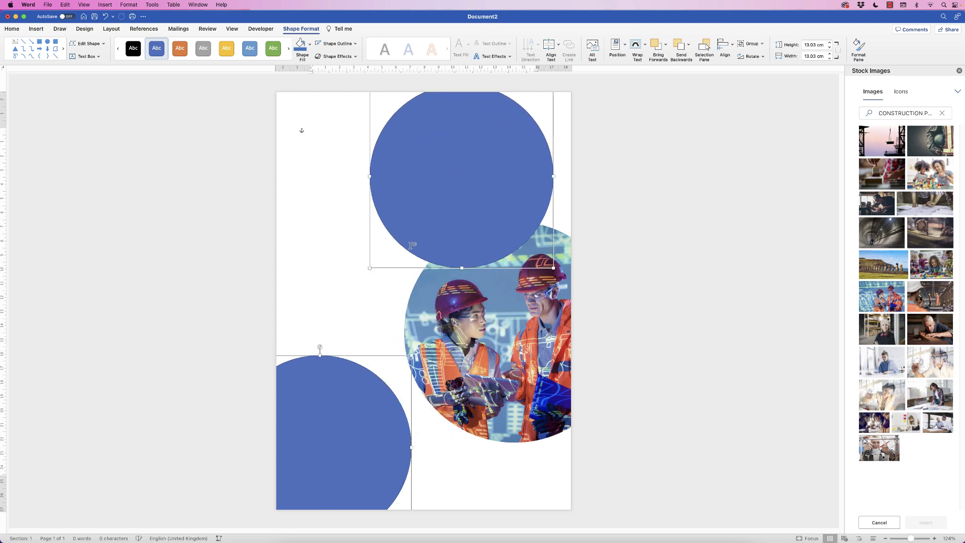
Step: Enlarge the top blue circle to 27.5 cm and move it up-left over the page top
{"action": "left_click", "coordinate": [322, 275]}
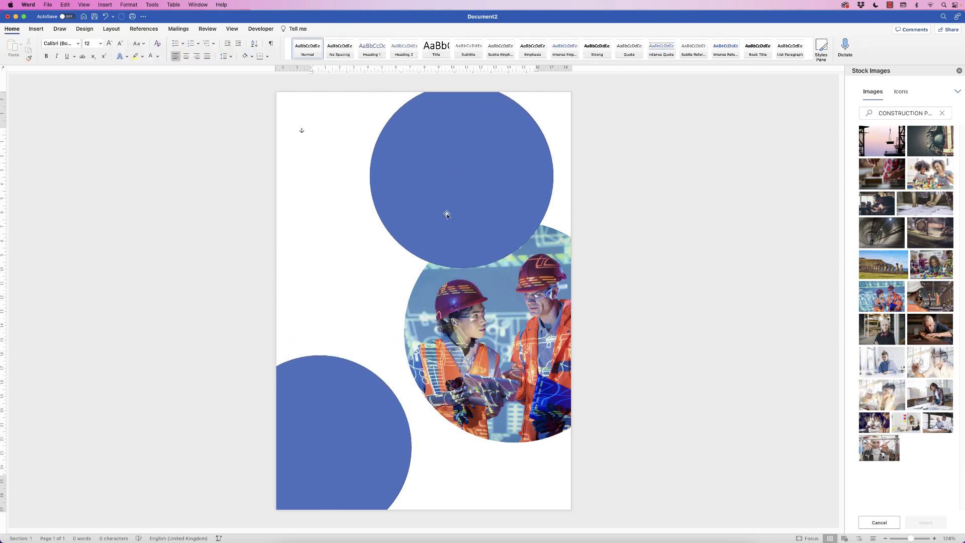
{"action": "left_click", "coordinate": [463, 199]}
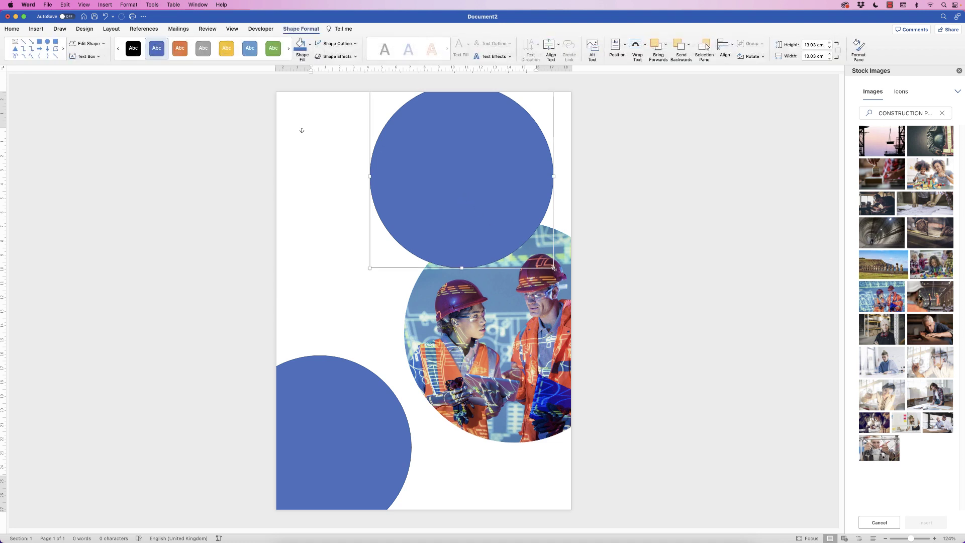
{"action": "left_click_drag", "start_coordinate": [553, 267], "coordinate": [749, 478]}
{"action": "left_click_drag", "start_coordinate": [529, 309], "coordinate": [423, 178]}
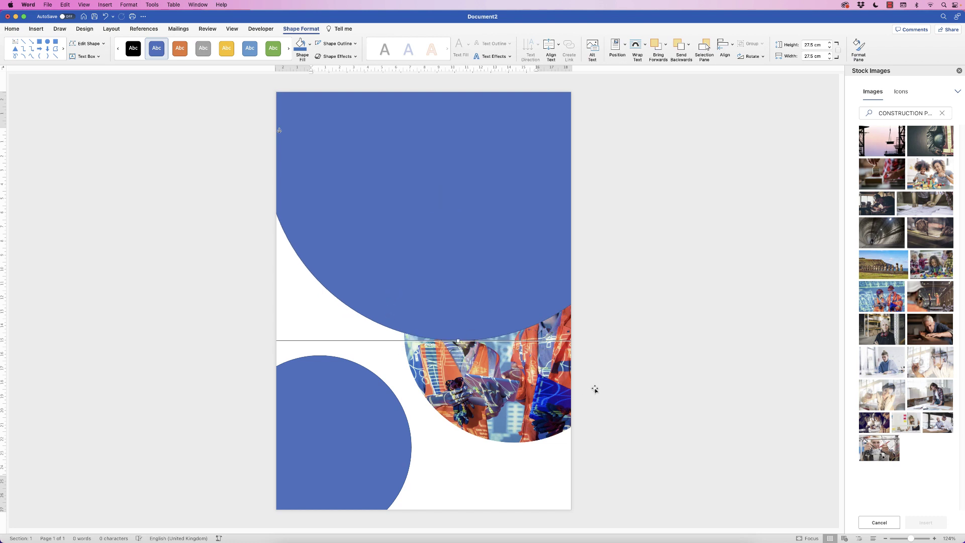
Step: Select the circular photo and bring up the Insert Shapes gallery
{"action": "left_click", "coordinate": [558, 374]}
{"action": "left_click", "coordinate": [37, 29]}
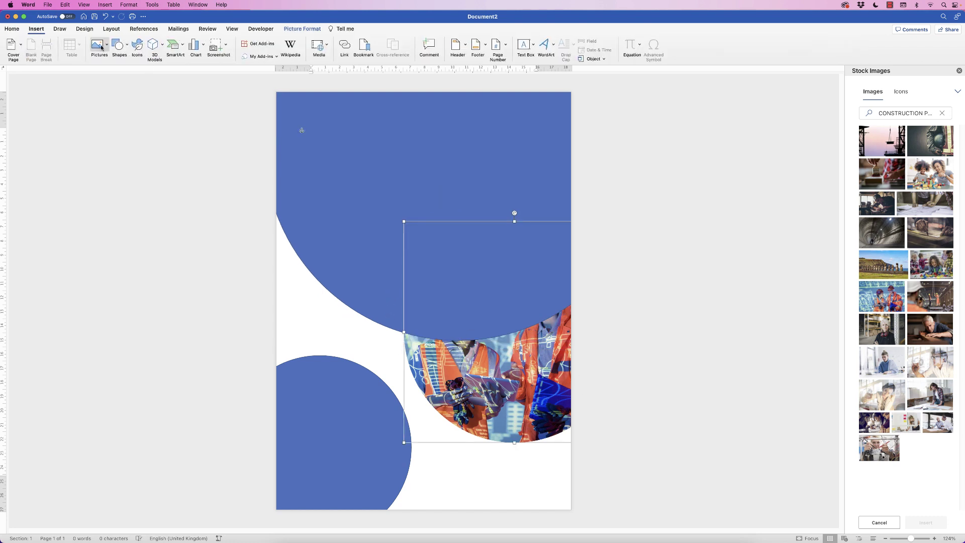
{"action": "left_click", "coordinate": [120, 45]}
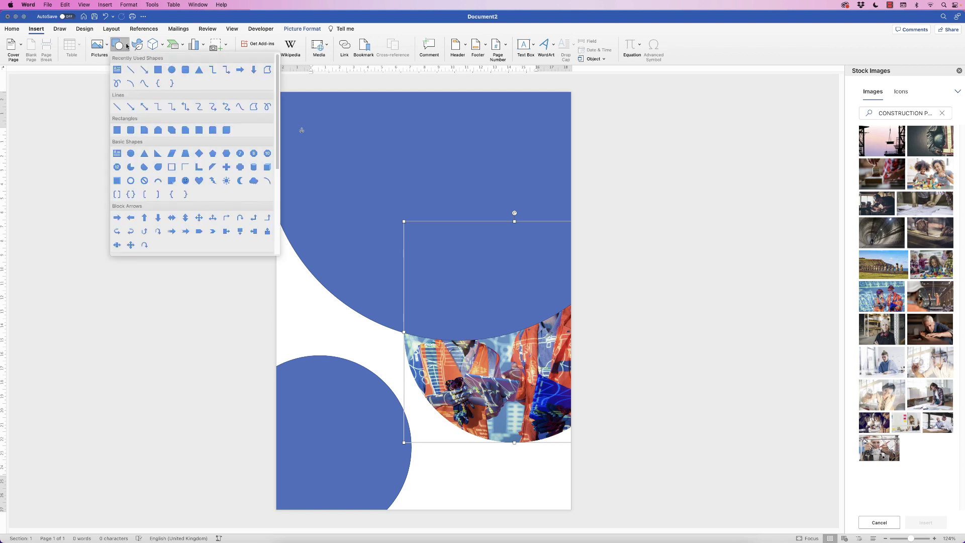
Step: Draw a blue 24.77 by 21.16 cm rectangle covering the page below a narrow top strip
{"action": "left_click", "coordinate": [117, 129]}
{"action": "left_click_drag", "start_coordinate": [277, 163], "coordinate": [575, 510]}
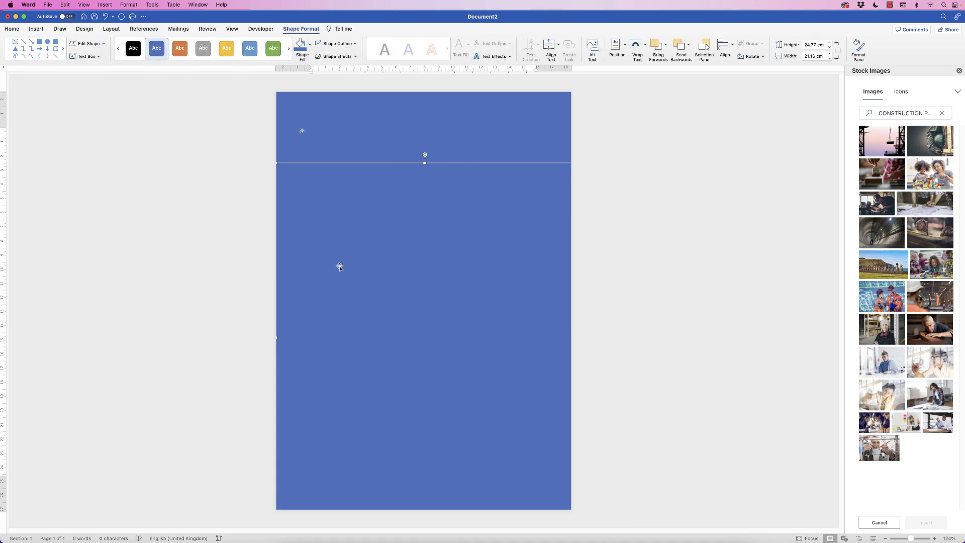
{"action": "left_click_drag", "start_coordinate": [339, 266], "coordinate": [334, 267]}
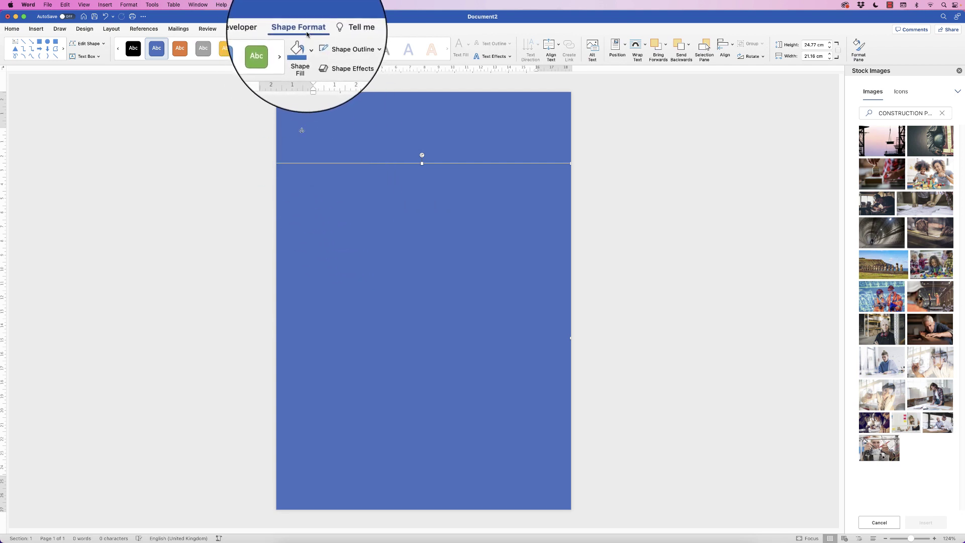
Step: Fill the rectangle orange-gold and send it to the back behind everything
{"action": "left_click", "coordinate": [304, 48]}
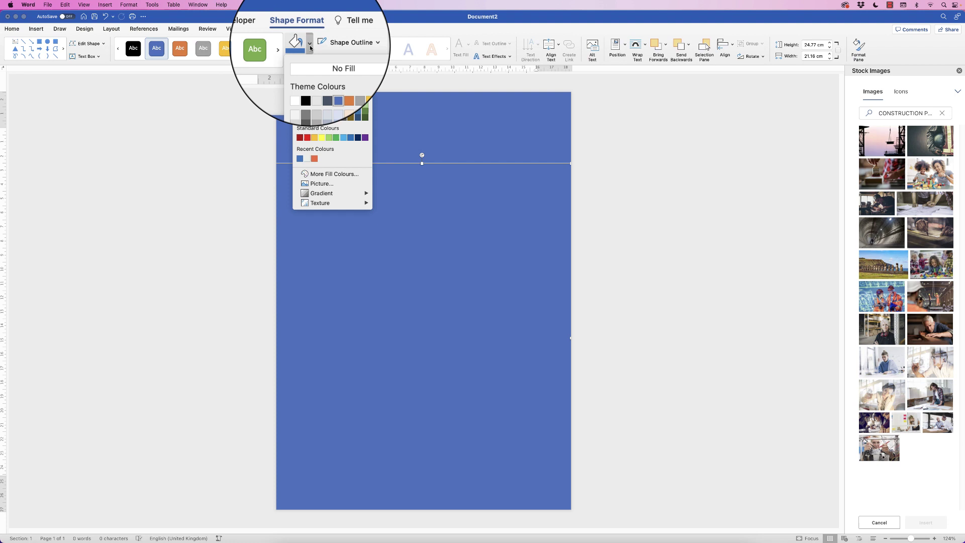
{"action": "left_click", "coordinate": [314, 139]}
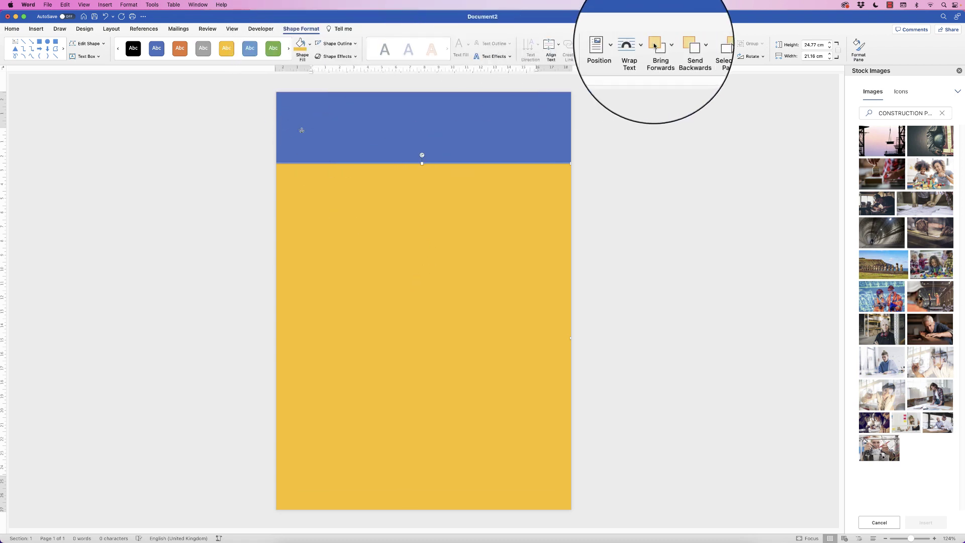
{"action": "left_click", "coordinate": [688, 47]}
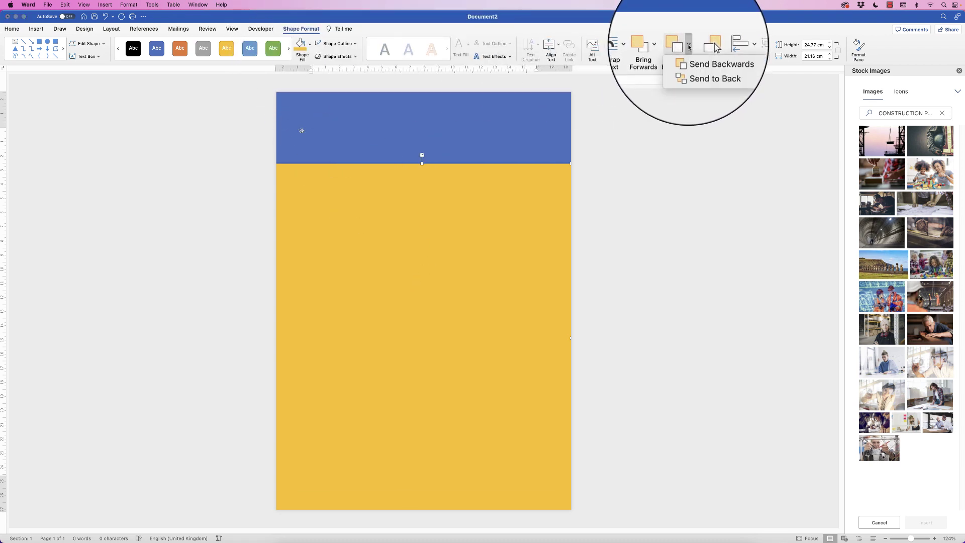
{"action": "left_click", "coordinate": [701, 64]}
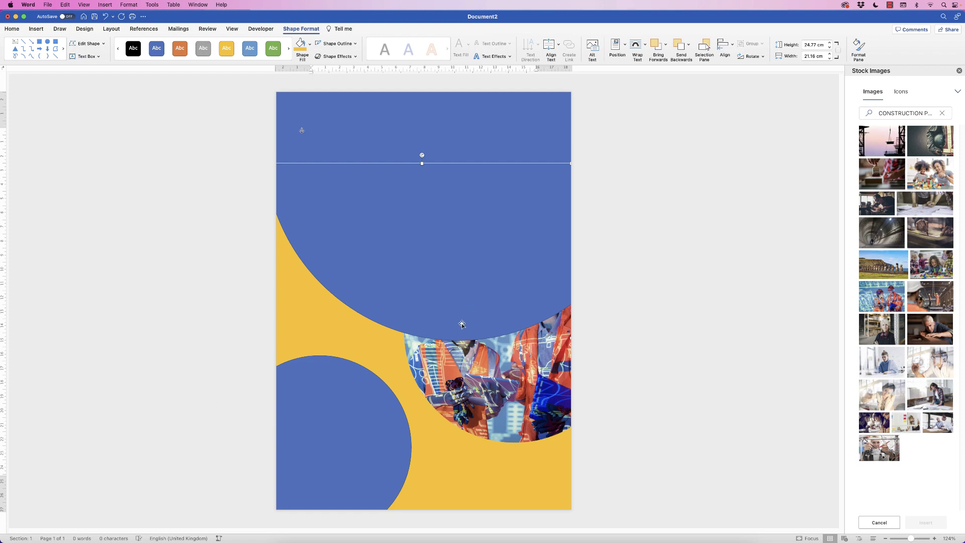
Step: Bring the circular workers' photo to the front of all shapes
{"action": "left_click", "coordinate": [475, 366]}
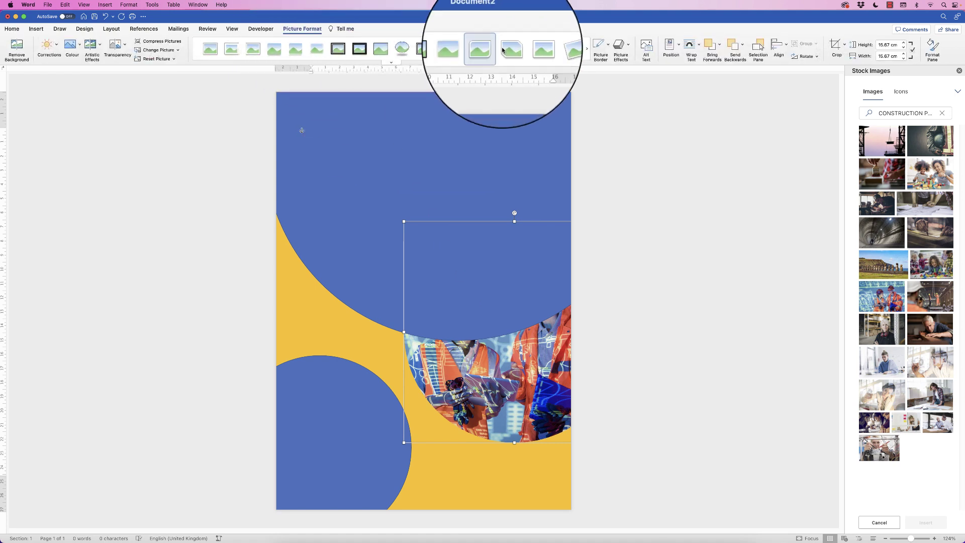
{"action": "left_click", "coordinate": [720, 46]}
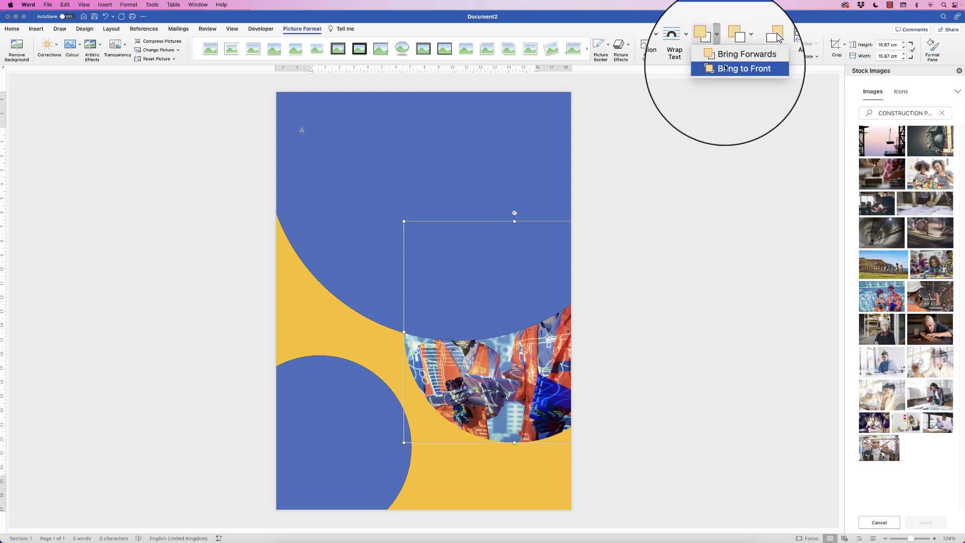
{"action": "left_click", "coordinate": [739, 69]}
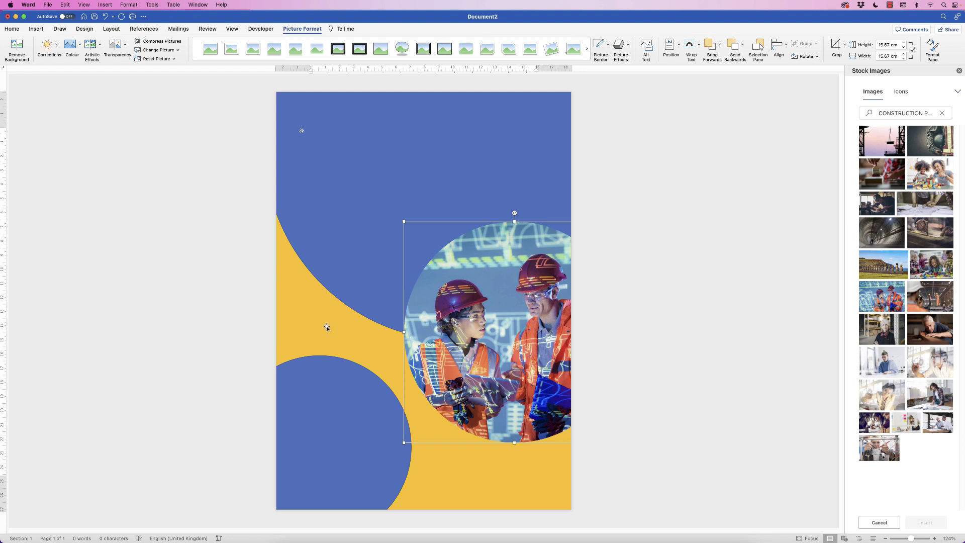
Step: Fill the yellow background shape with the orange sampled from the workers' vests
{"action": "left_click", "coordinate": [303, 323]}
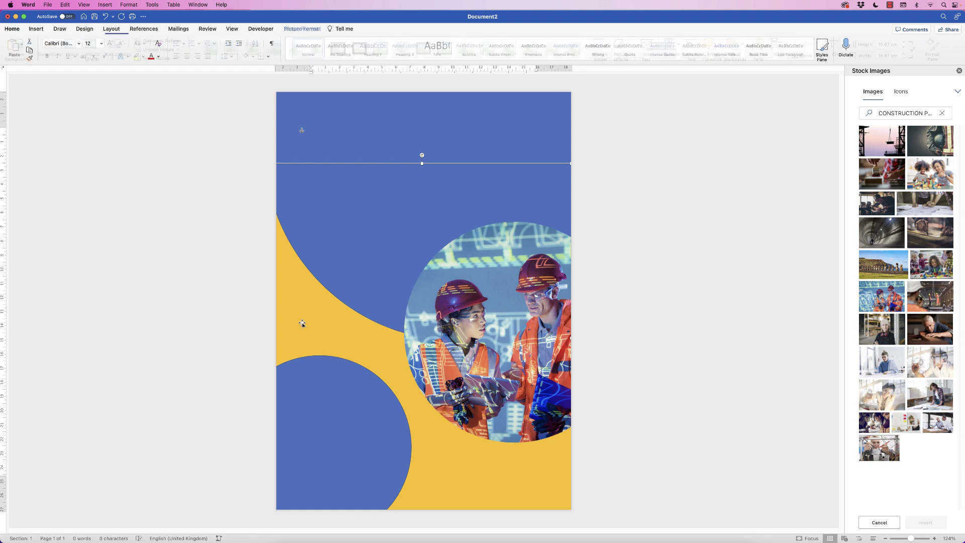
{"action": "left_click", "coordinate": [292, 30]}
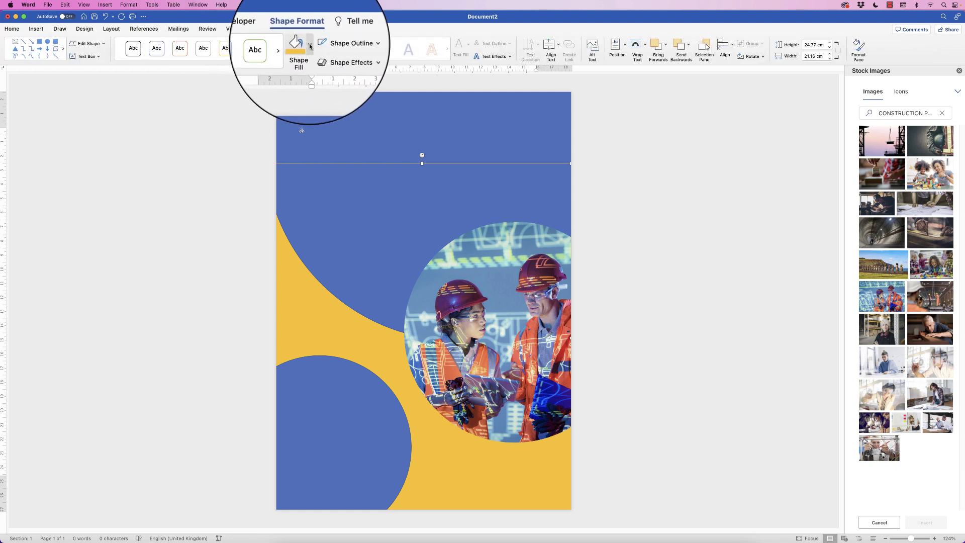
{"action": "left_click", "coordinate": [310, 47]}
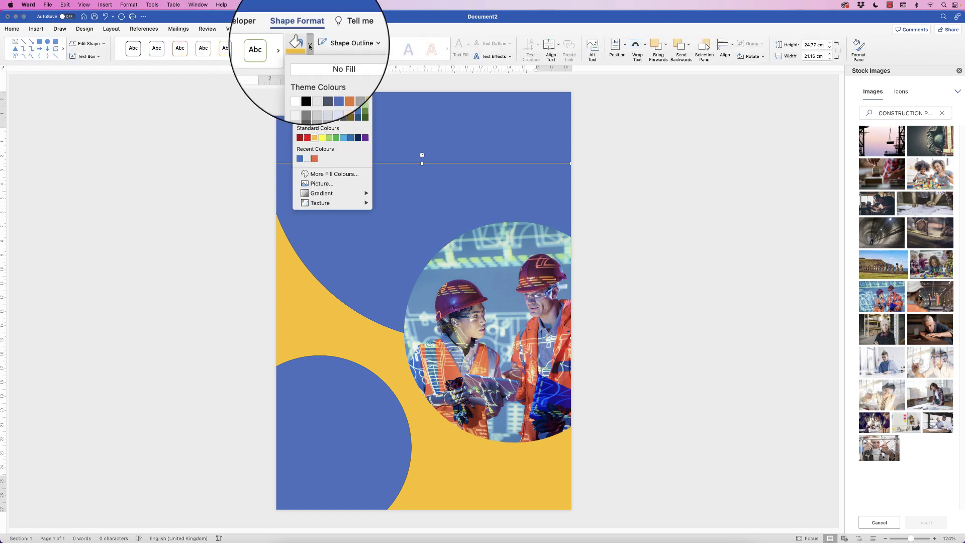
{"action": "left_click", "coordinate": [314, 175]}
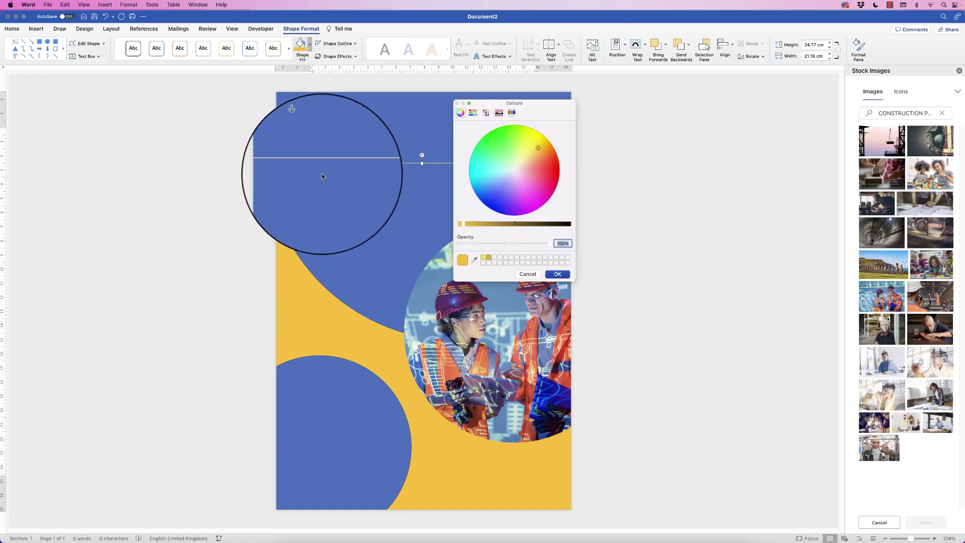
{"action": "left_click_drag", "start_coordinate": [538, 104], "coordinate": [386, 82]}
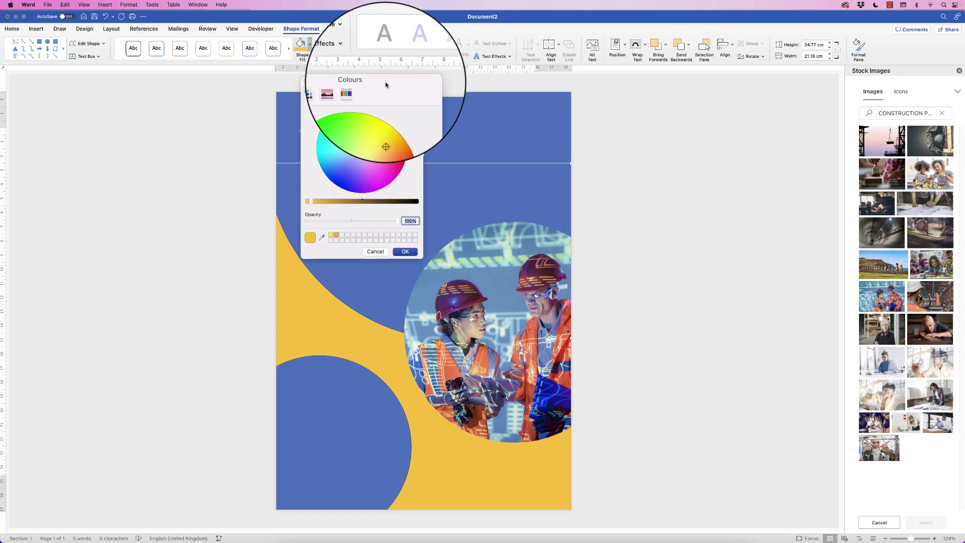
{"action": "left_click", "coordinate": [322, 239]}
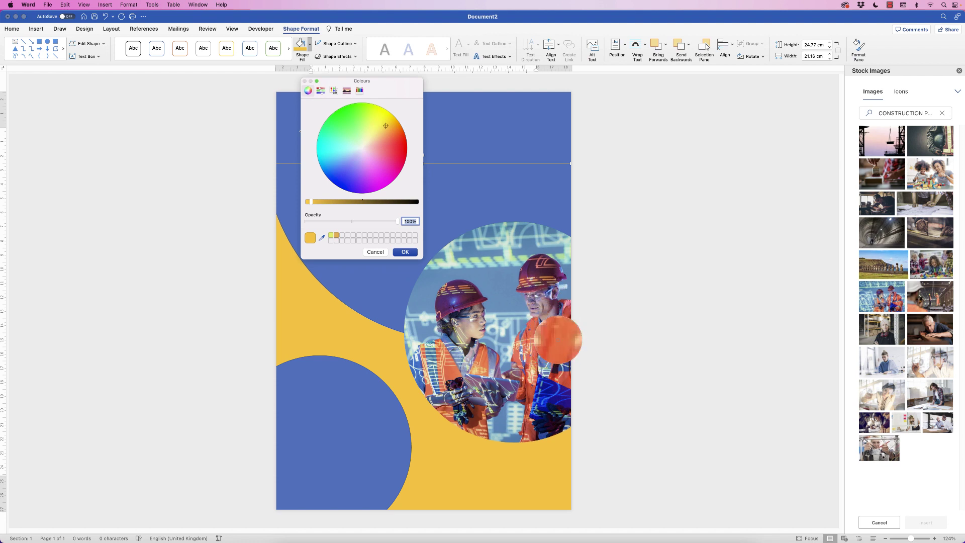
{"action": "left_click", "coordinate": [558, 340]}
{"action": "left_click", "coordinate": [413, 254]}
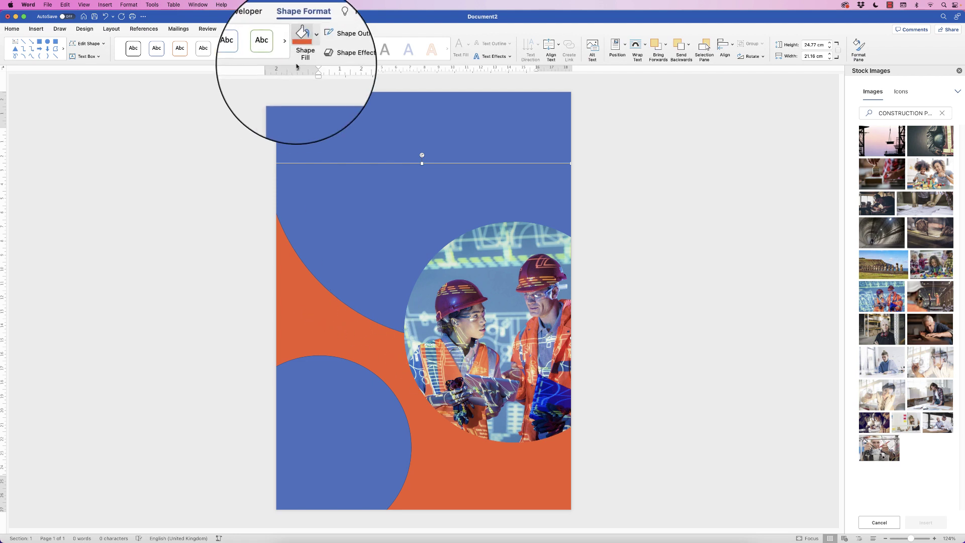
Step: Reapply the recent orange fill, then select the large blue top shape for recolouring
{"action": "left_click", "coordinate": [310, 43]}
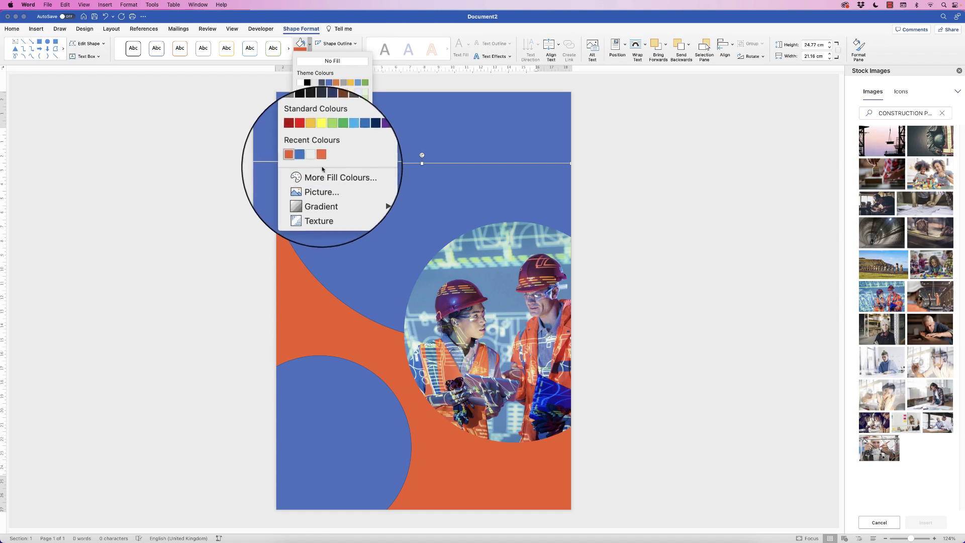
{"action": "left_click", "coordinate": [322, 159]}
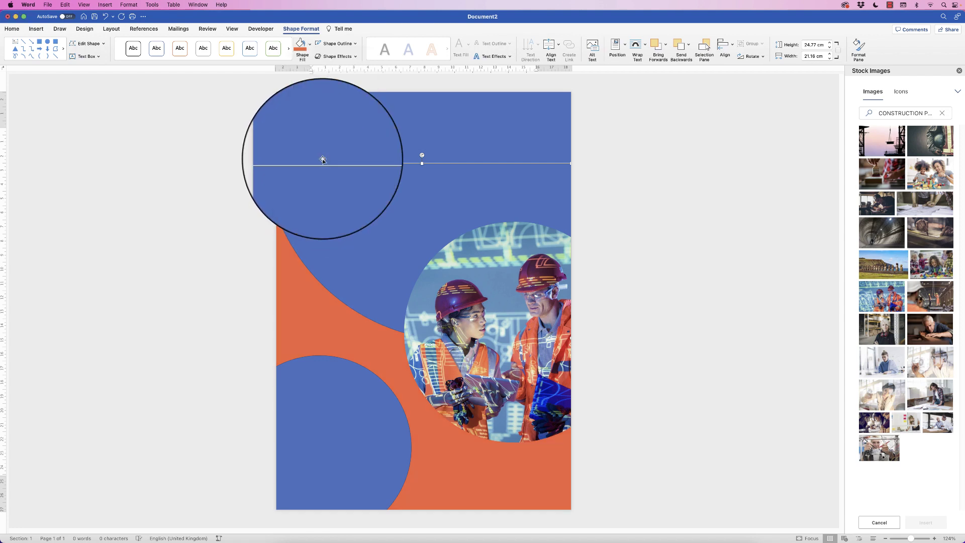
{"action": "left_click", "coordinate": [371, 307]}
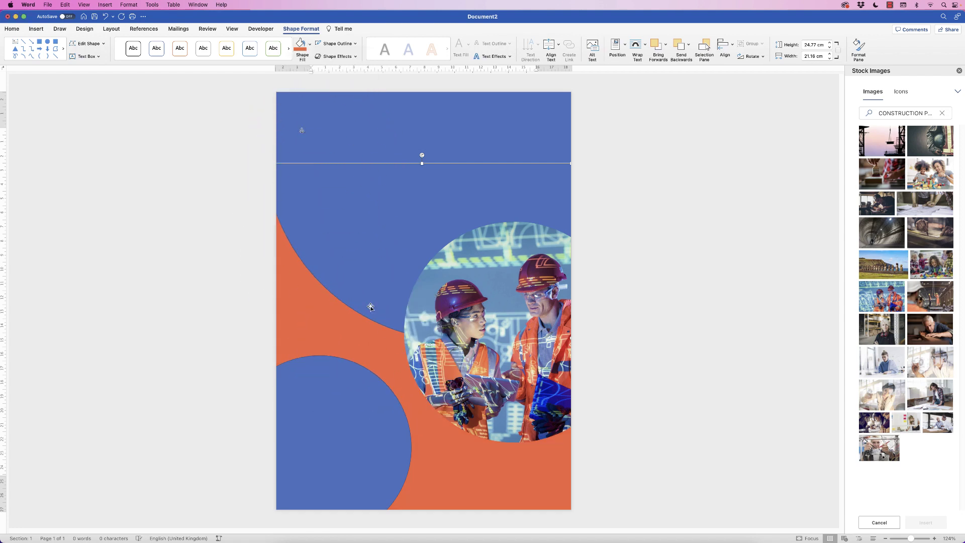
{"action": "left_click", "coordinate": [350, 223]}
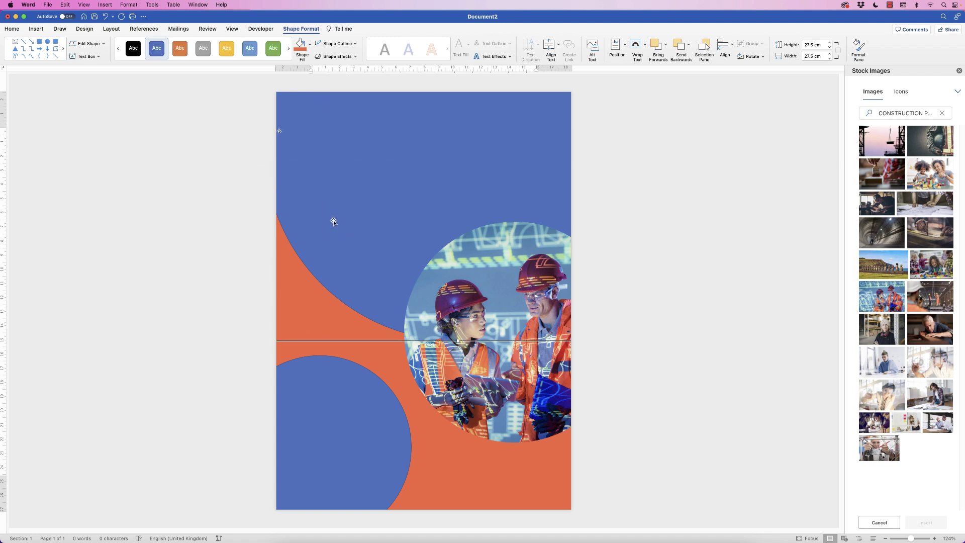
{"action": "left_click", "coordinate": [309, 44]}
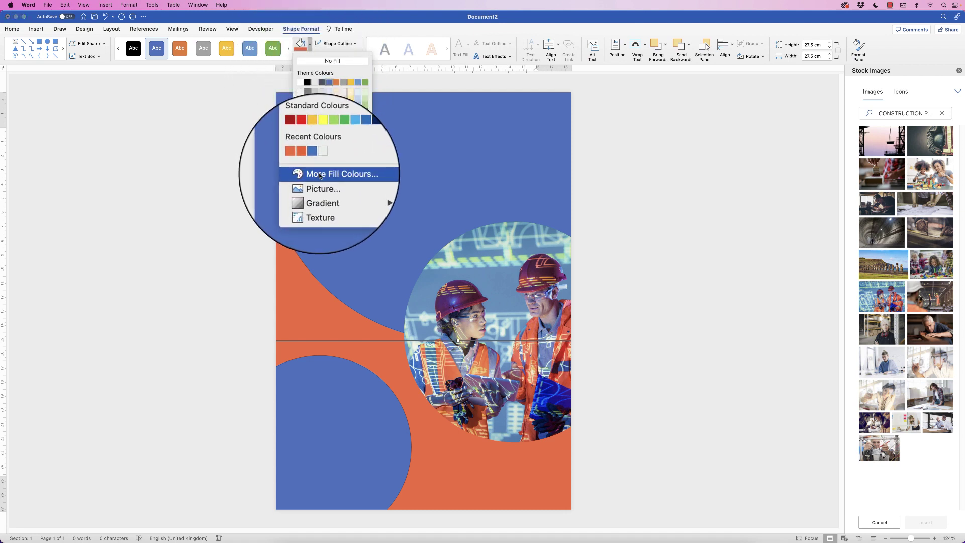
Step: Fill the top circle with a pale blue-grey sampled from the photo and remove its outline
{"action": "left_click", "coordinate": [321, 175]}
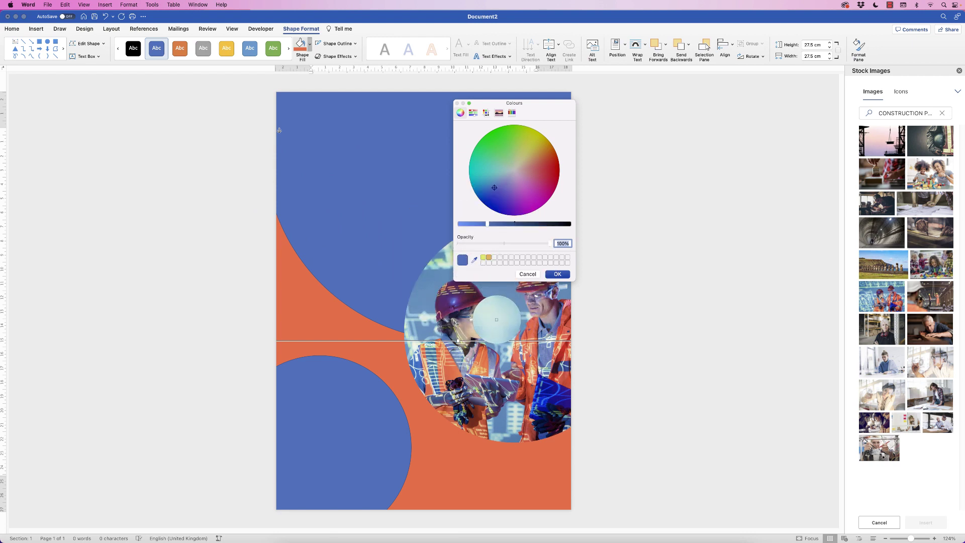
{"action": "left_click", "coordinate": [496, 320]}
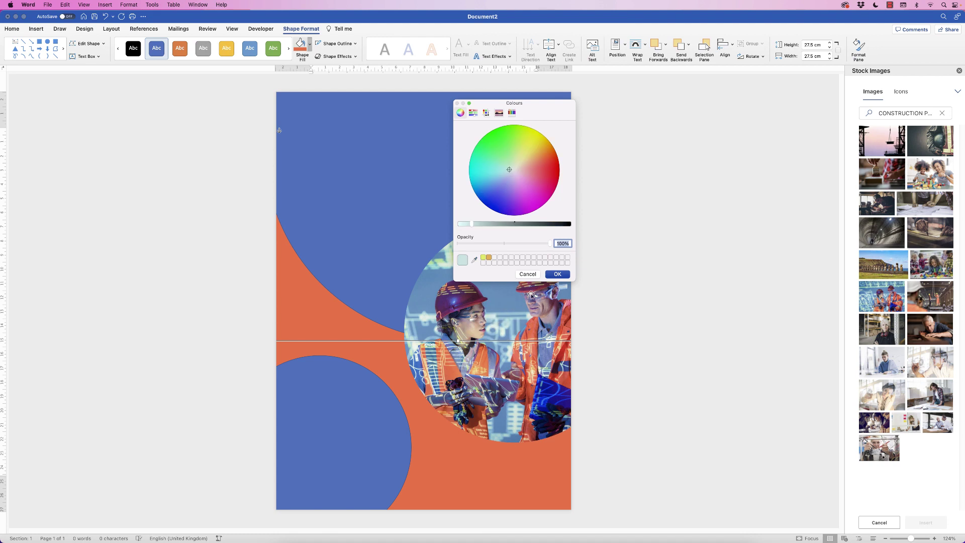
{"action": "left_click", "coordinate": [556, 274]}
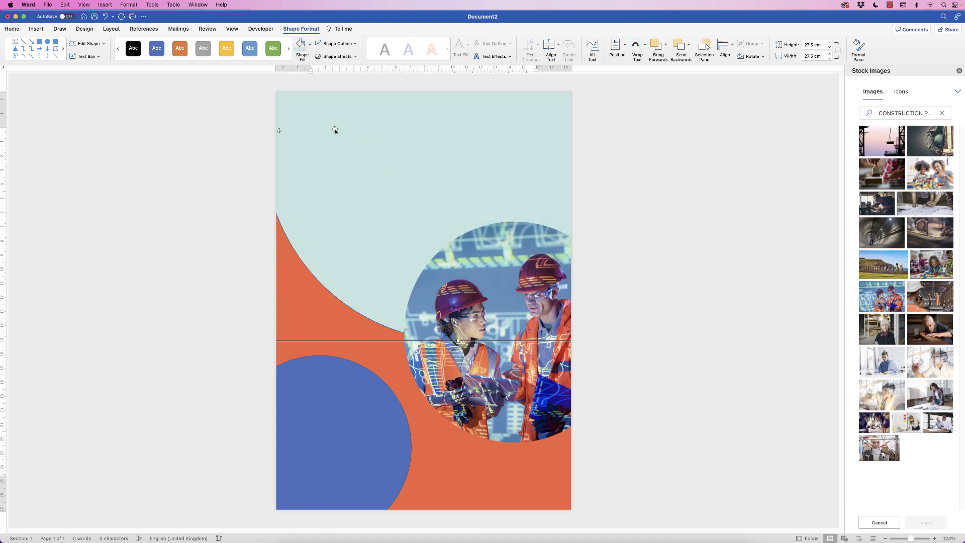
{"action": "left_click", "coordinate": [309, 45]}
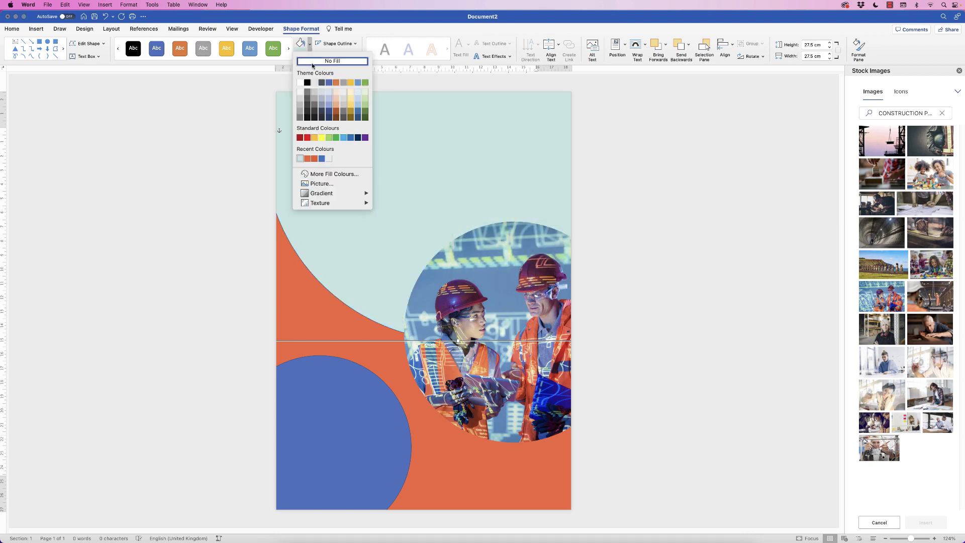
{"action": "left_click", "coordinate": [324, 174]}
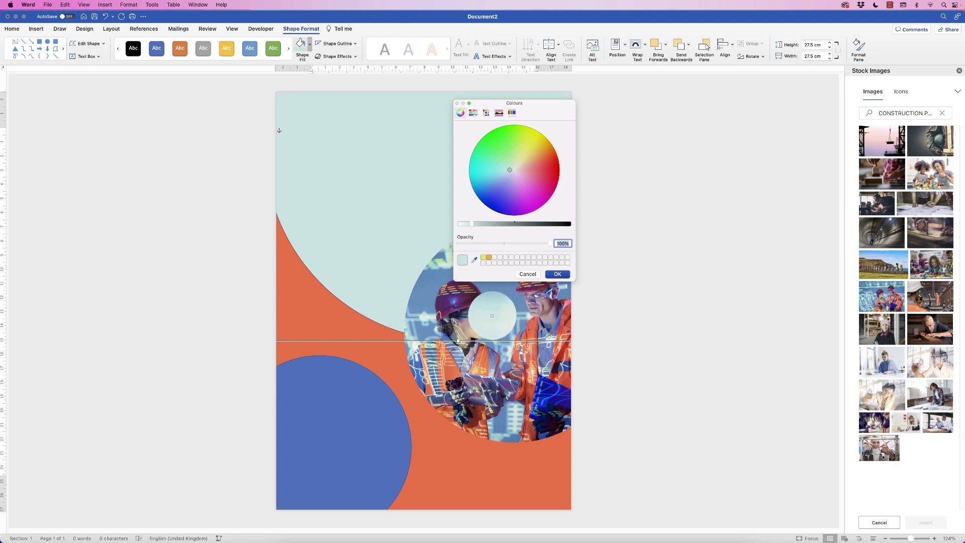
{"action": "left_click", "coordinate": [492, 316]}
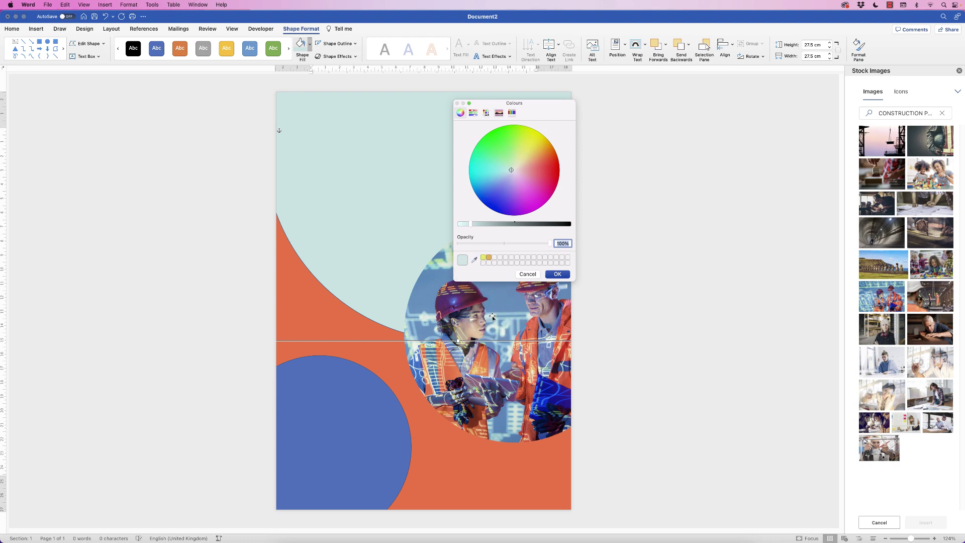
{"action": "left_click", "coordinate": [555, 274]}
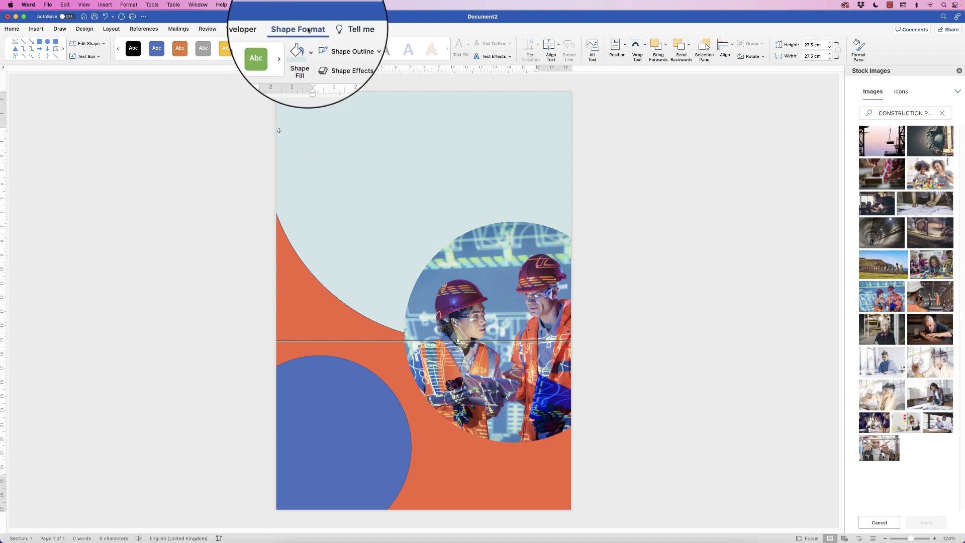
{"action": "left_click", "coordinate": [355, 44]}
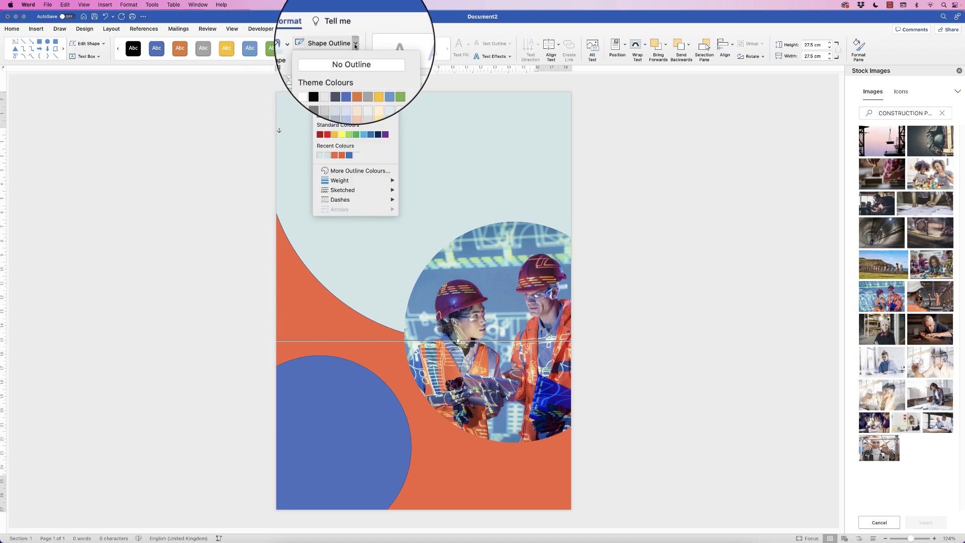
{"action": "left_click", "coordinate": [334, 56]}
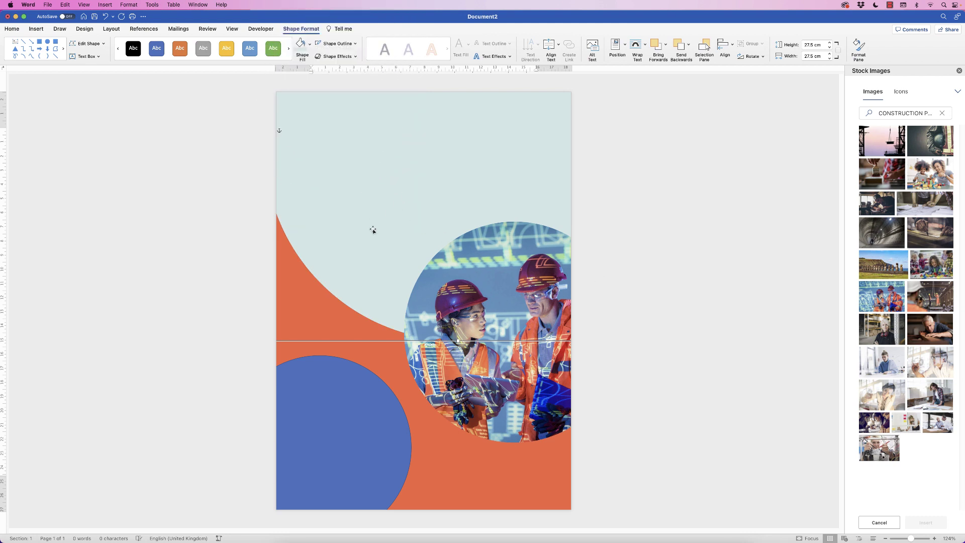
Step: Shrink the circular photo slightly and fill the lower-left circle with a teal sampled from it
{"action": "left_click", "coordinate": [500, 366]}
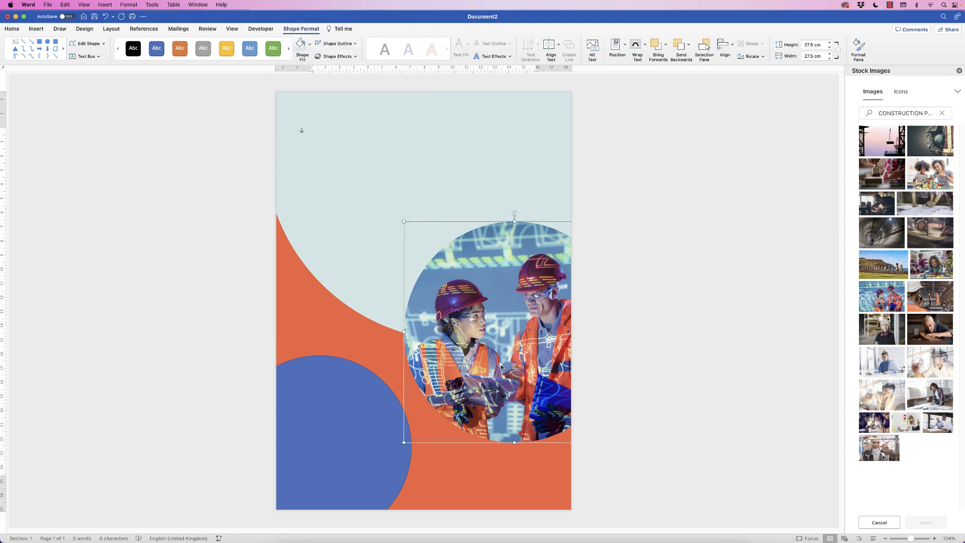
{"action": "left_click_drag", "start_coordinate": [403, 221], "coordinate": [422, 245]}
{"action": "left_click", "coordinate": [310, 412]}
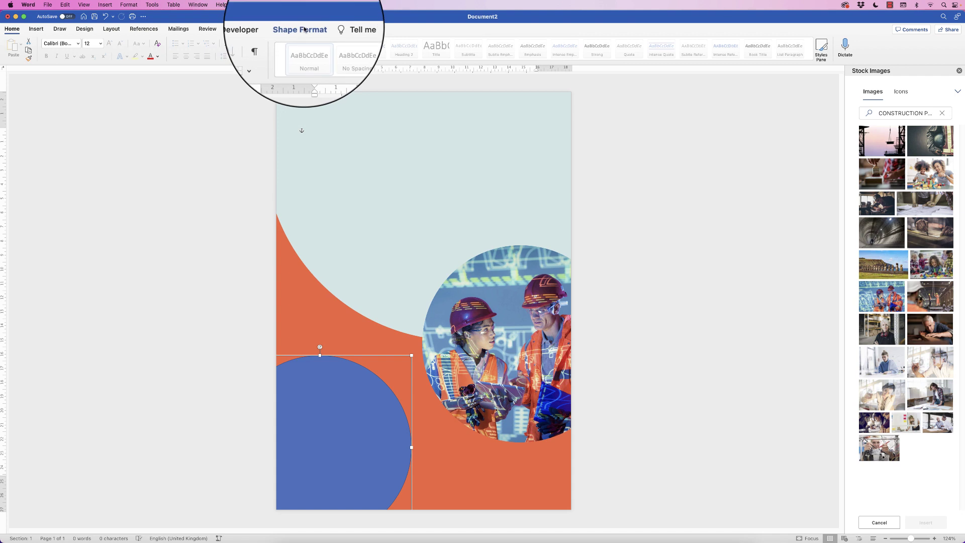
{"action": "left_click", "coordinate": [301, 29]}
{"action": "left_click", "coordinate": [309, 44]}
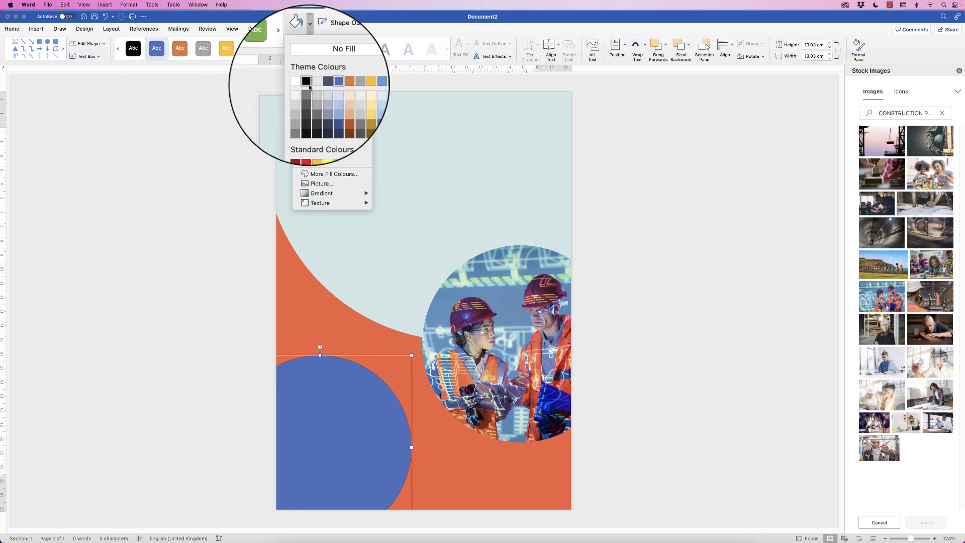
{"action": "left_click", "coordinate": [319, 174]}
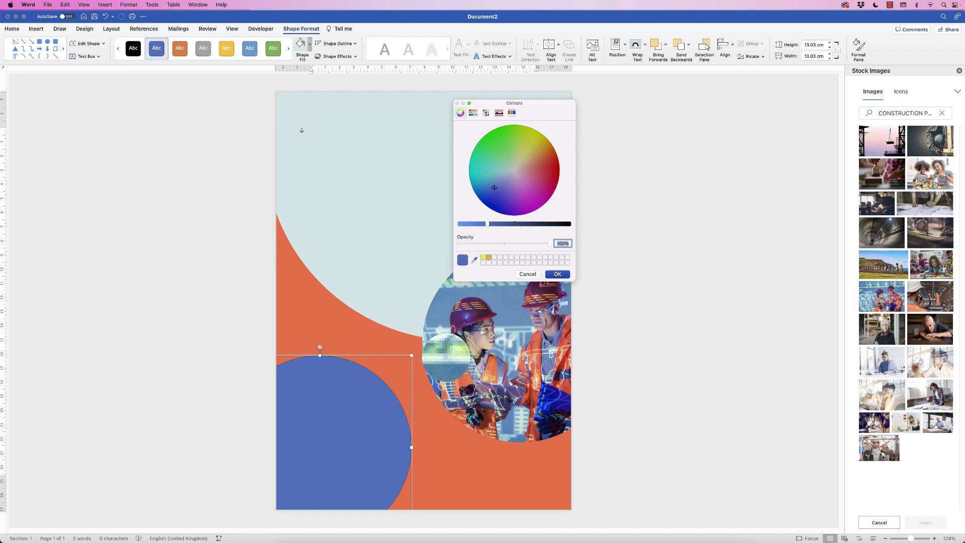
{"action": "left_click", "coordinate": [441, 358]}
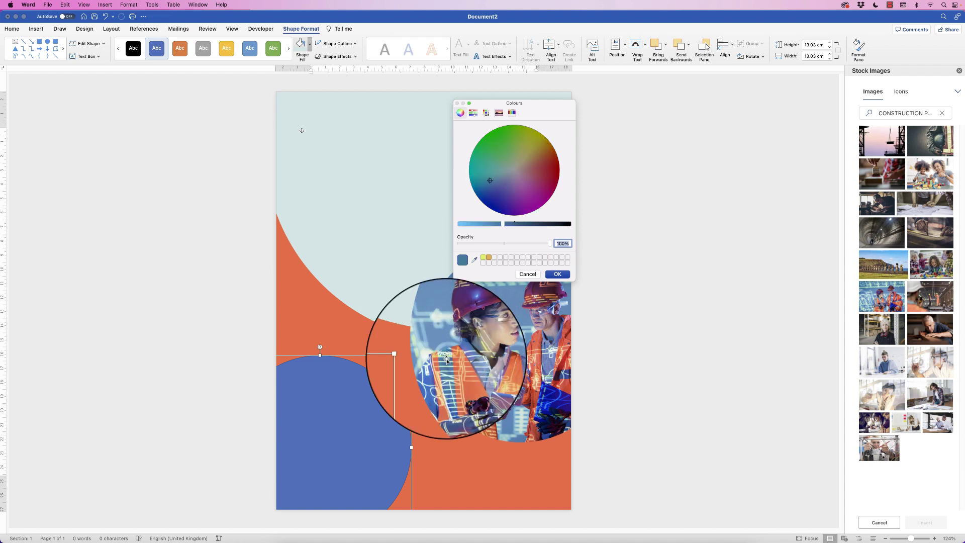
{"action": "left_click", "coordinate": [557, 273]}
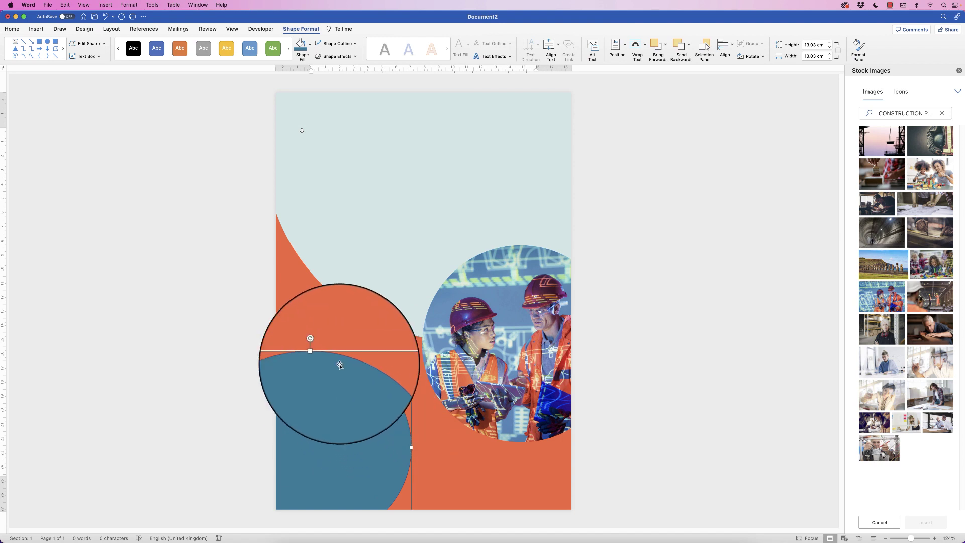
Step: Refill the lower-left circle with a bright blue sampled from the construction photo
{"action": "left_click", "coordinate": [310, 45]}
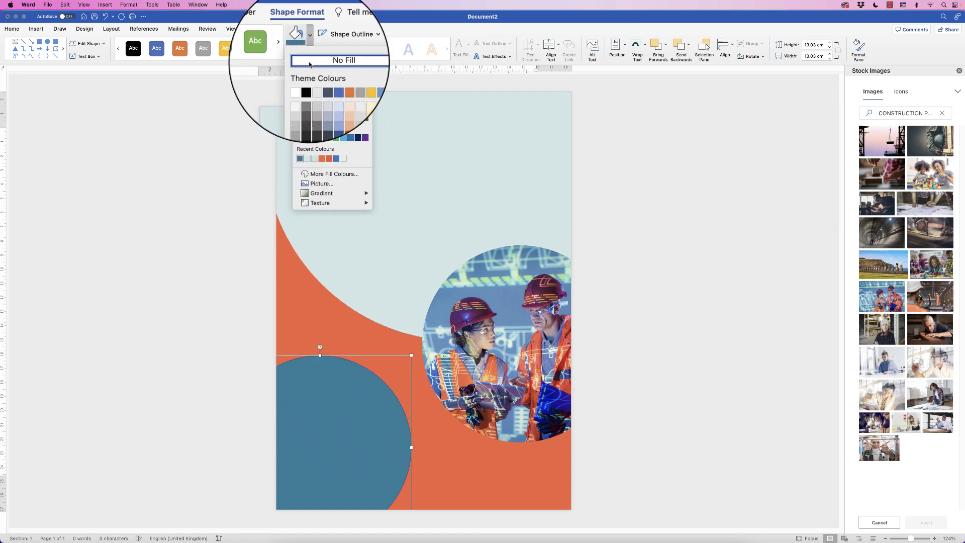
{"action": "left_click", "coordinate": [336, 159]}
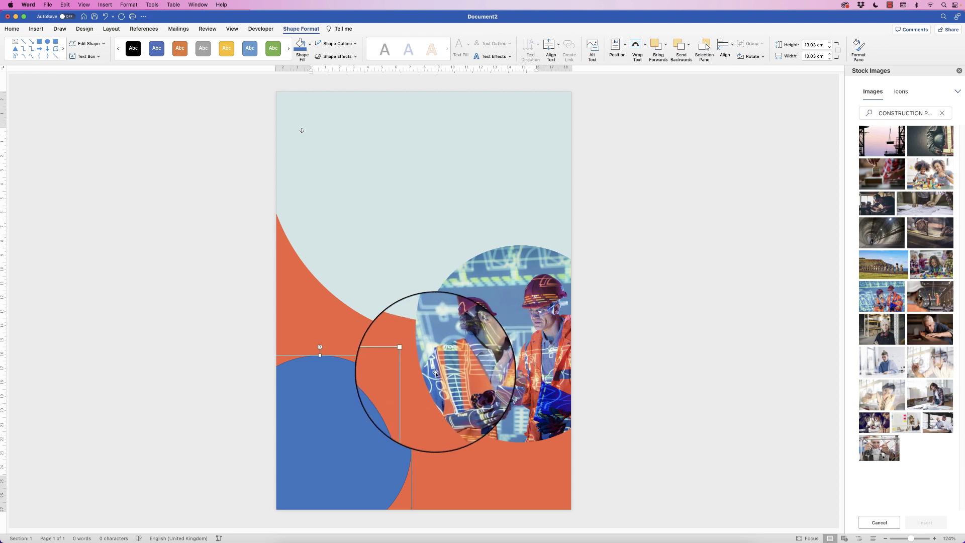
{"action": "left_click", "coordinate": [310, 45]}
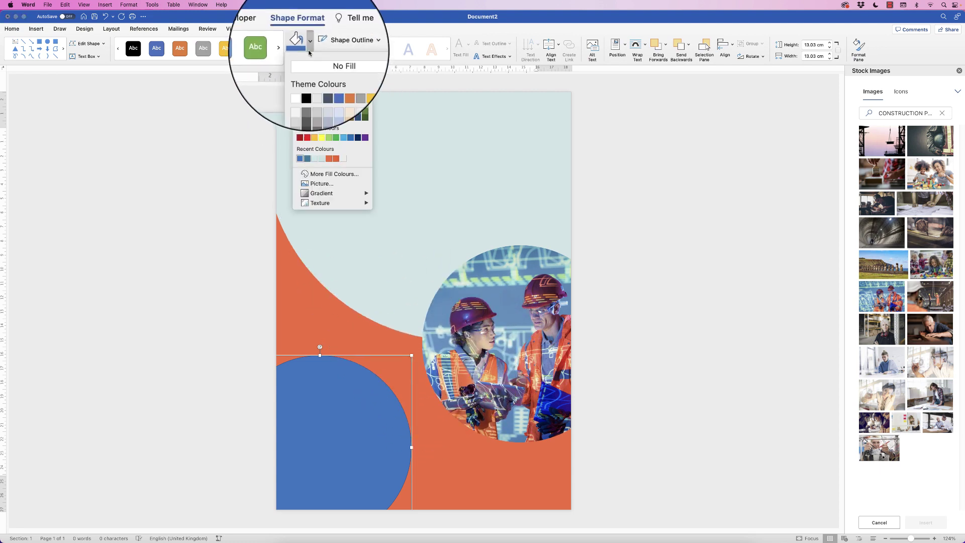
{"action": "left_click", "coordinate": [327, 174]}
{"action": "left_click", "coordinate": [477, 258]}
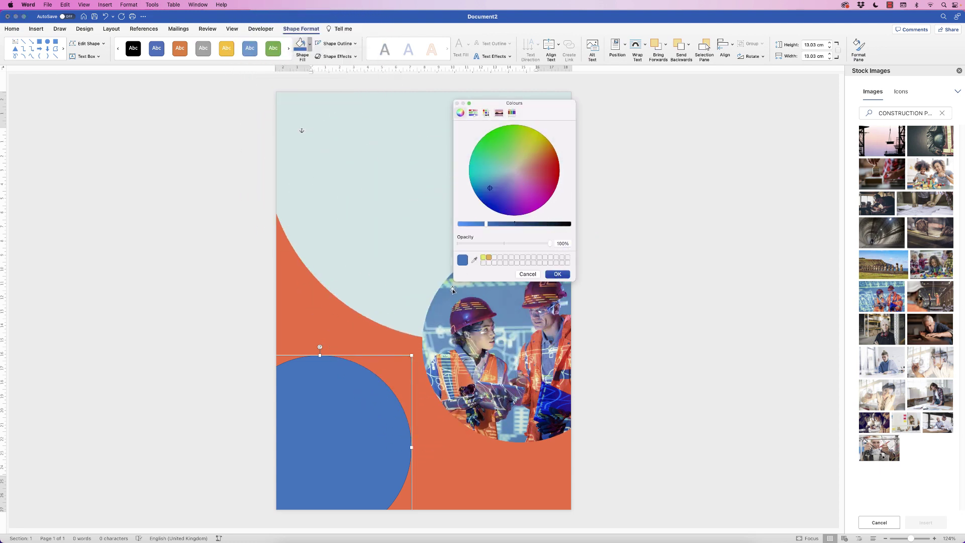
{"action": "left_click", "coordinate": [474, 260]}
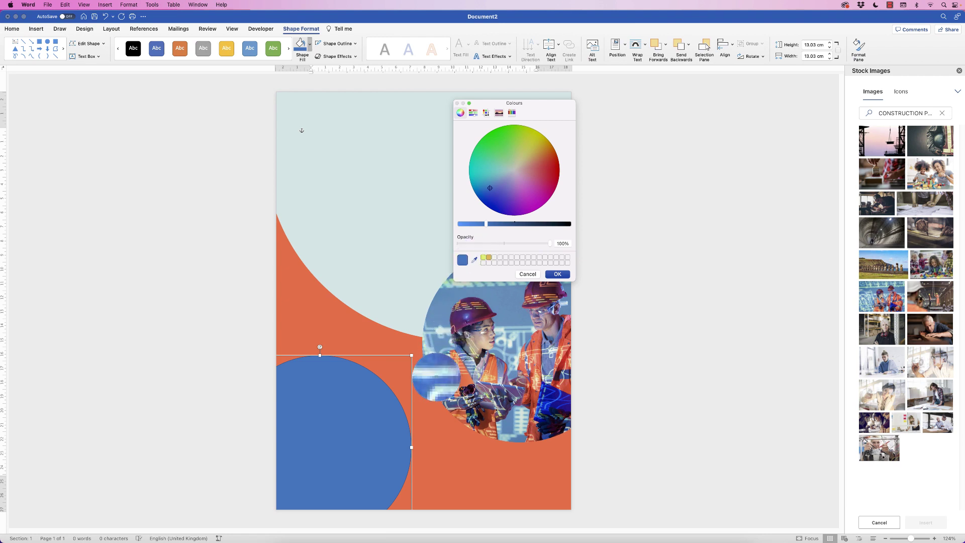
{"action": "left_click", "coordinate": [435, 374]}
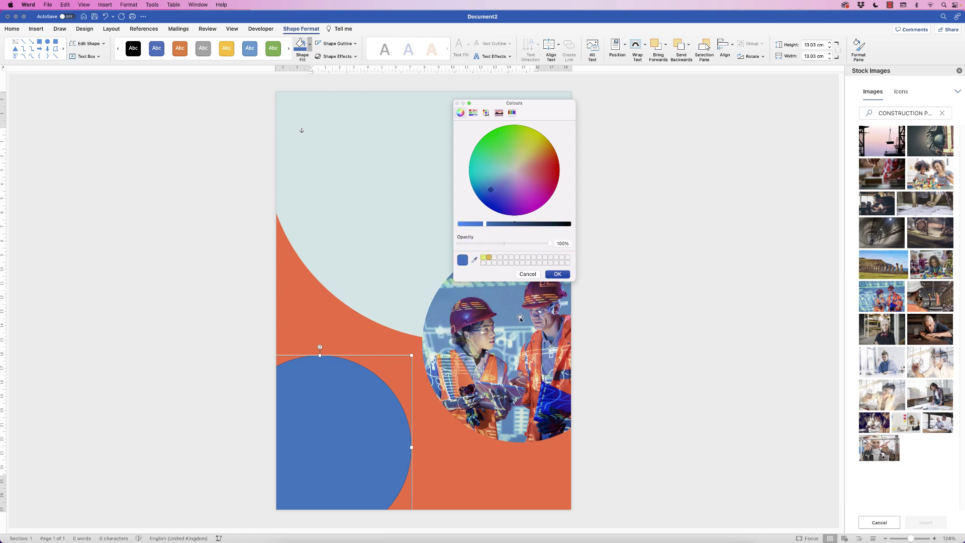
{"action": "left_click", "coordinate": [557, 273]}
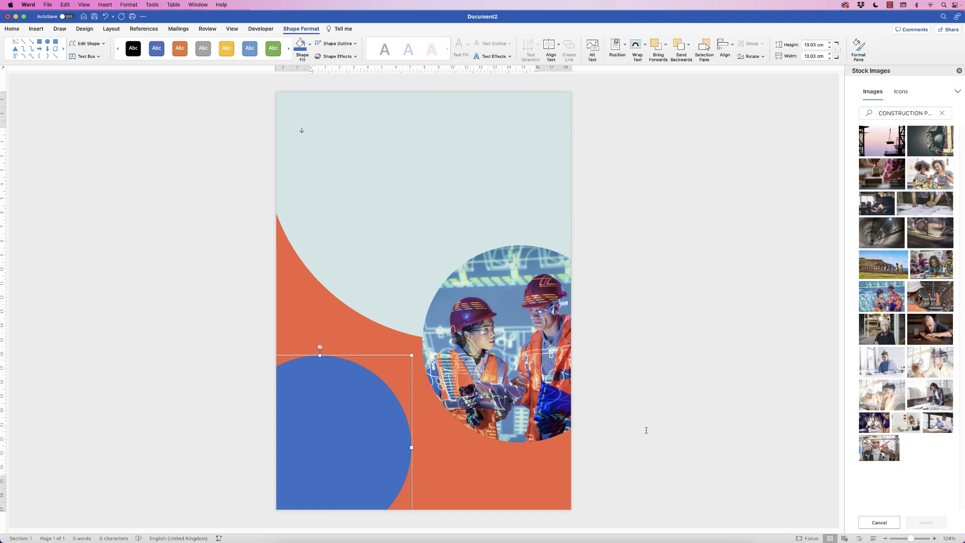
{"action": "left_click", "coordinate": [584, 425]}
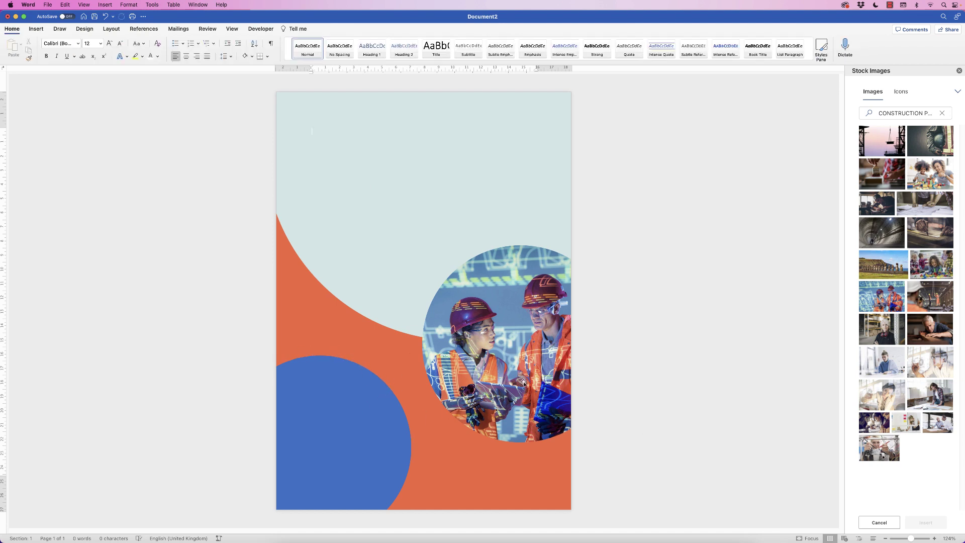
Step: Nudge the circular photo slightly lower and insert the Triangle.png logo from file
{"action": "mouse_move", "coordinate": [526, 375]}
{"action": "left_mouse_down"}
{"action": "mouse_move", "coordinate": [523, 391]}
{"action": "mouse_move", "coordinate": [524, 382]}
{"action": "left_mouse_up"}
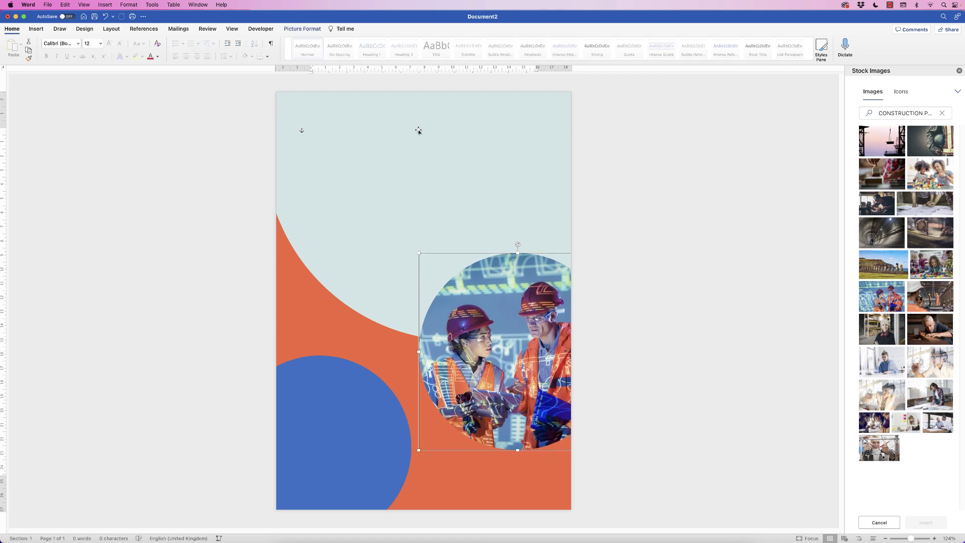
{"action": "left_click", "coordinate": [36, 28]}
{"action": "left_click", "coordinate": [107, 45]}
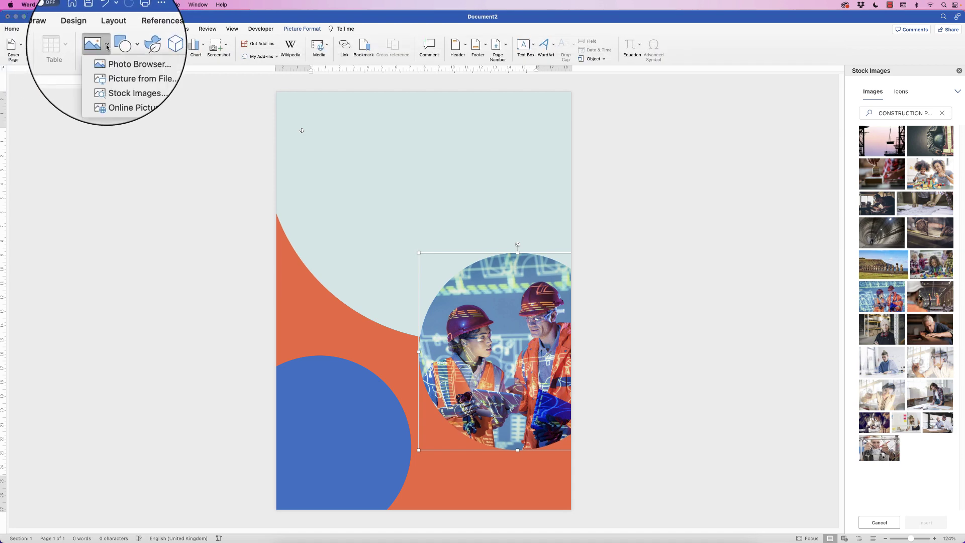
{"action": "left_click", "coordinate": [113, 70]}
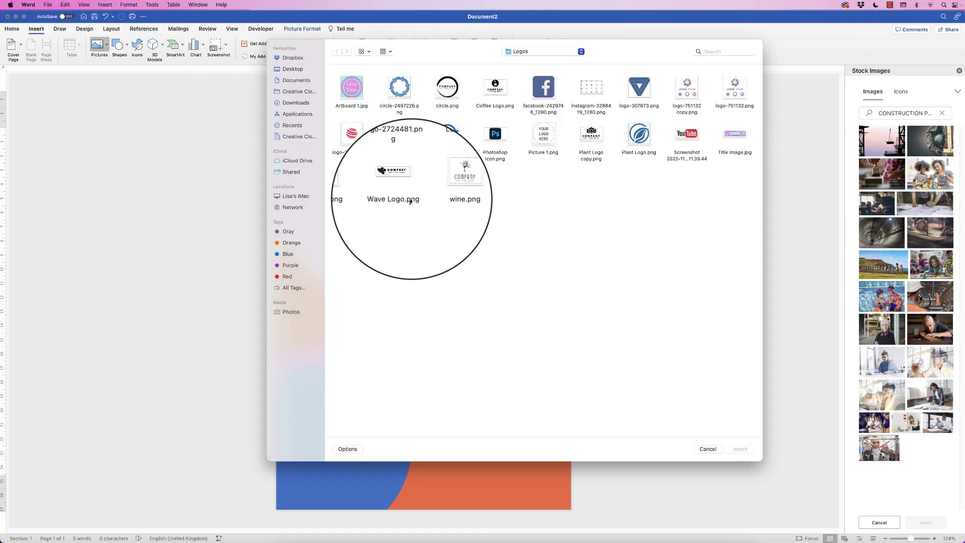
{"action": "left_click", "coordinate": [352, 181]}
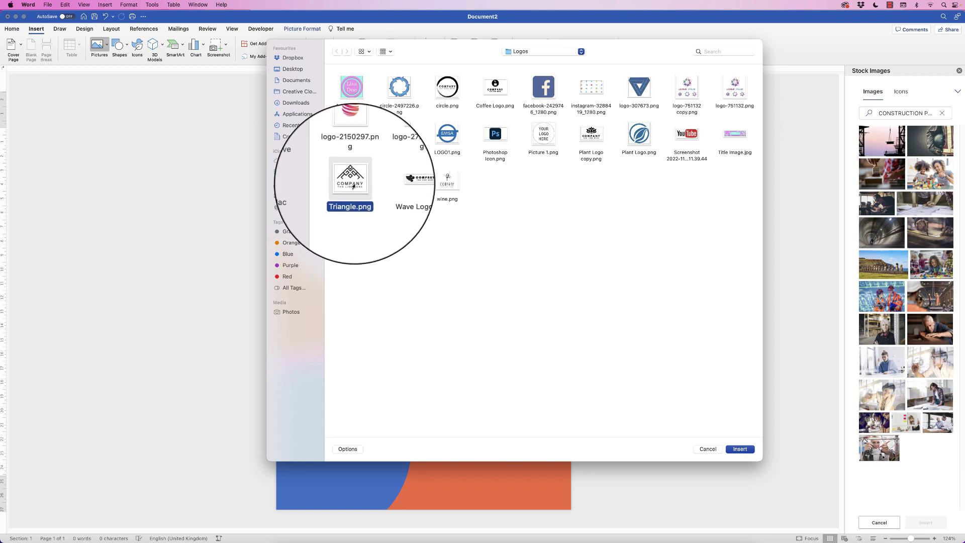
{"action": "left_click", "coordinate": [741, 449]}
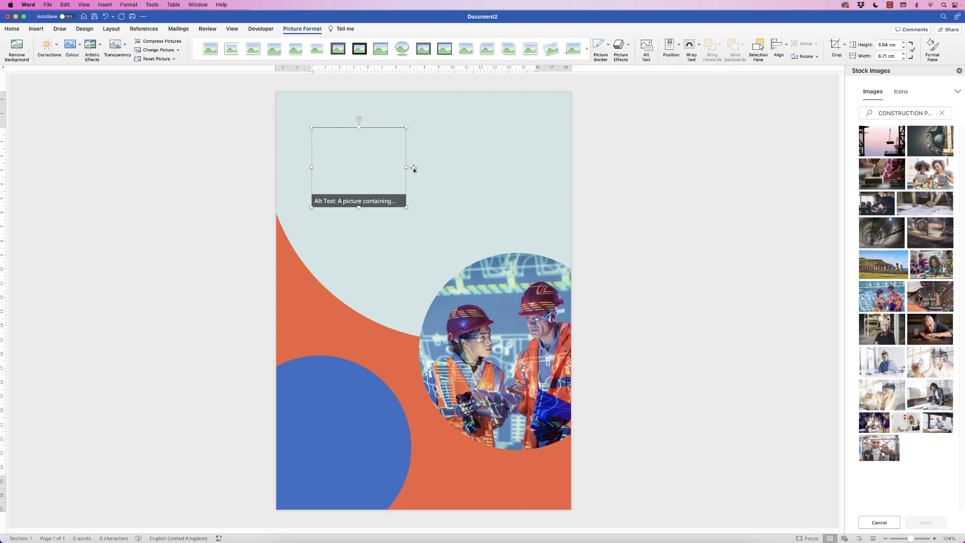
Step: Set the logo to In Front of Text, then move it top-right and shrink it
{"action": "left_click_drag", "start_coordinate": [422, 154], "coordinate": [558, 229]}
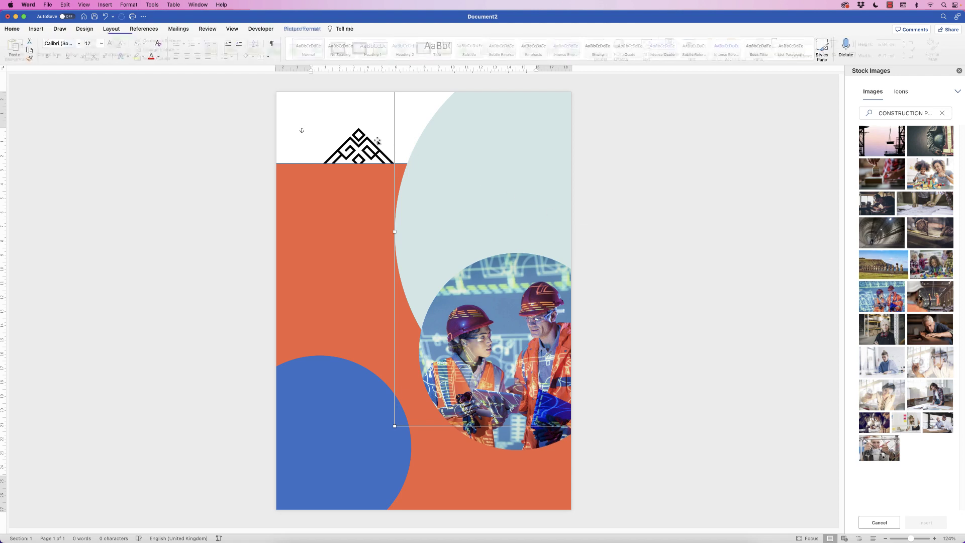
{"action": "left_click", "coordinate": [362, 145]}
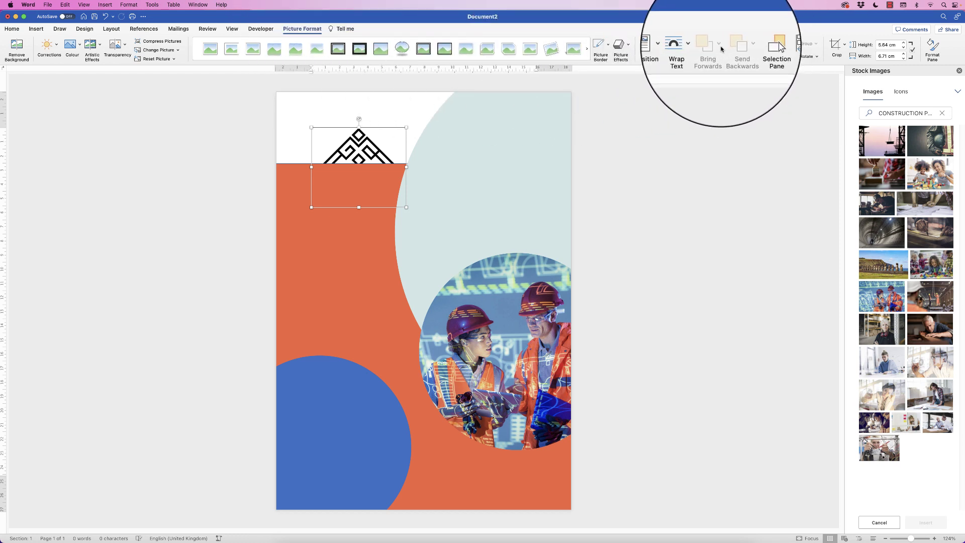
{"action": "left_click", "coordinate": [687, 43]}
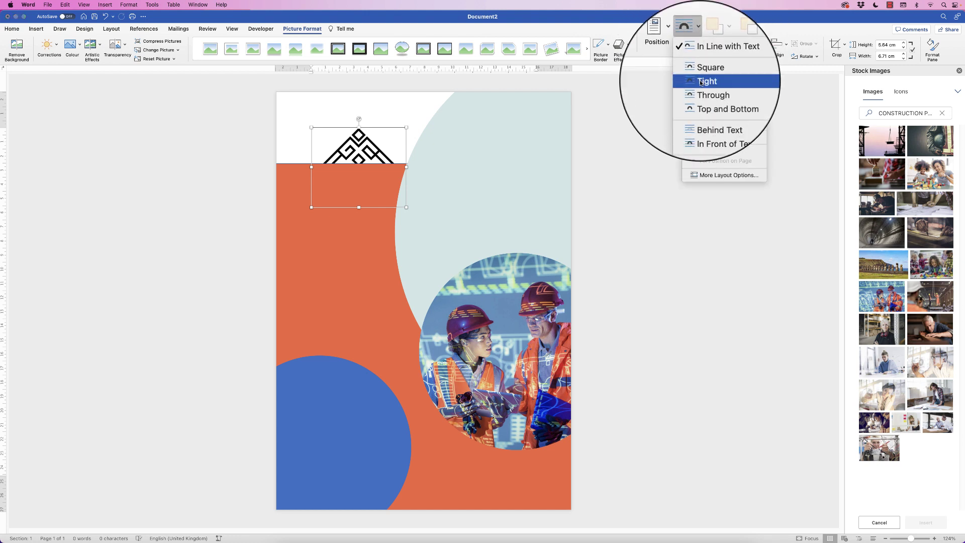
{"action": "left_click", "coordinate": [709, 125]}
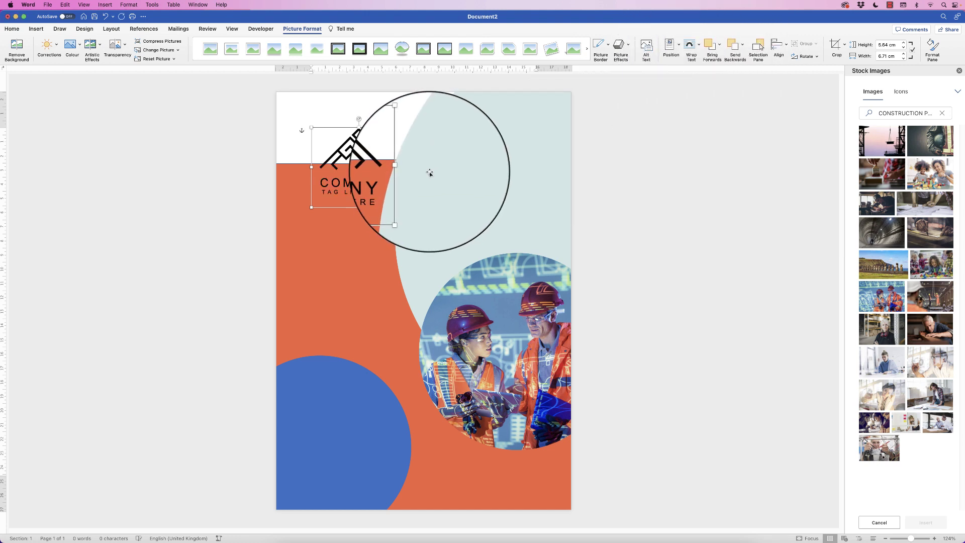
{"action": "left_click_drag", "start_coordinate": [447, 168], "coordinate": [359, 111]}
{"action": "left_click", "coordinate": [360, 151]}
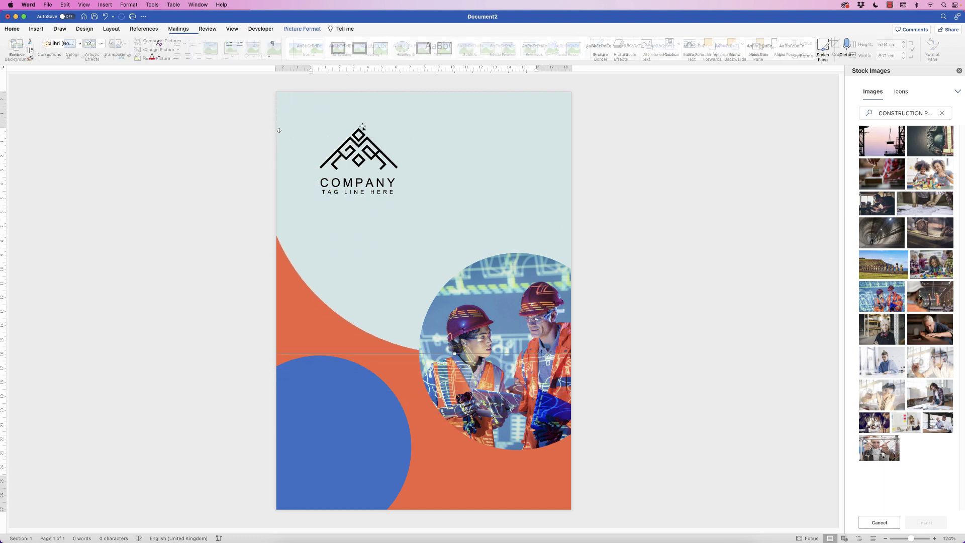
{"action": "left_click_drag", "start_coordinate": [360, 150], "coordinate": [508, 137]}
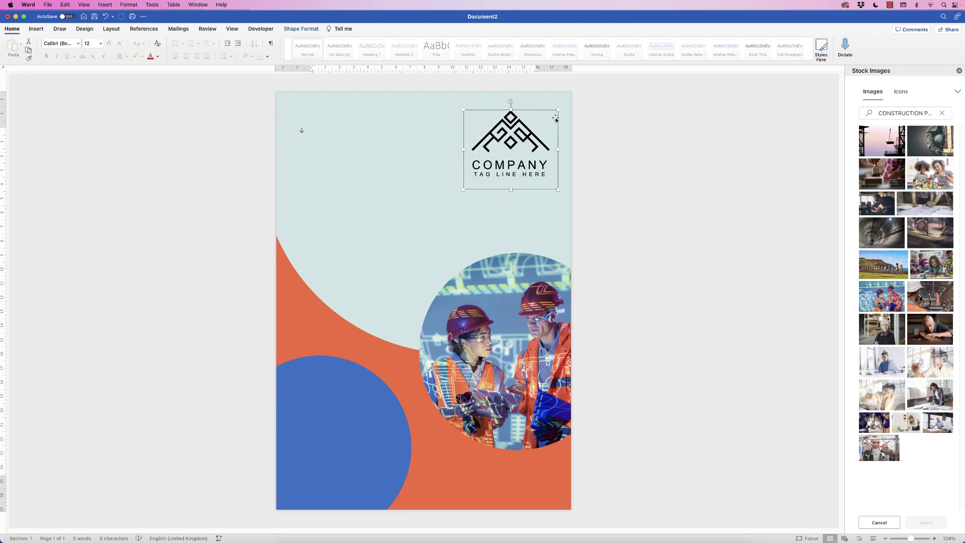
{"action": "left_click_drag", "start_coordinate": [552, 115], "coordinate": [518, 134]}
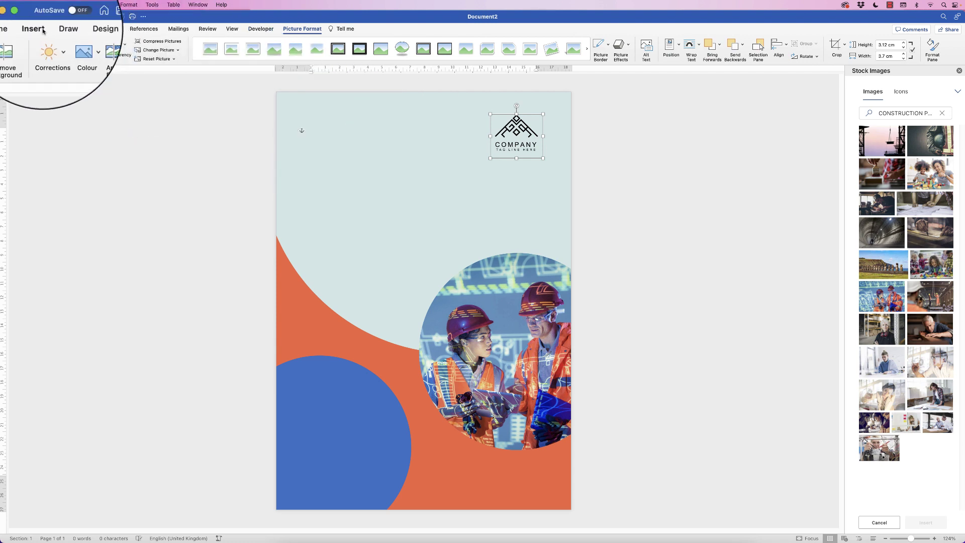
Step: Draw a horizontal text box at the page's top left
{"action": "left_click", "coordinate": [36, 29]}
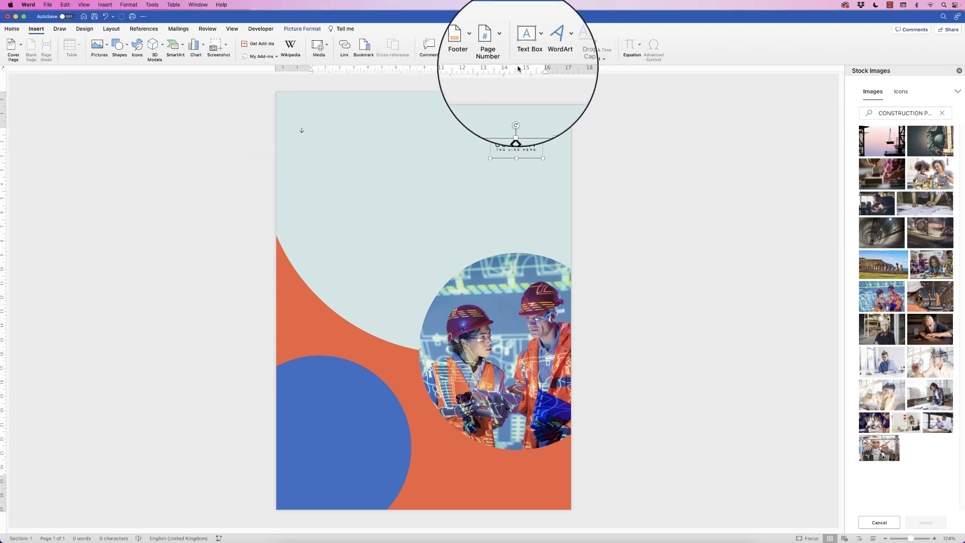
{"action": "left_click", "coordinate": [533, 46]}
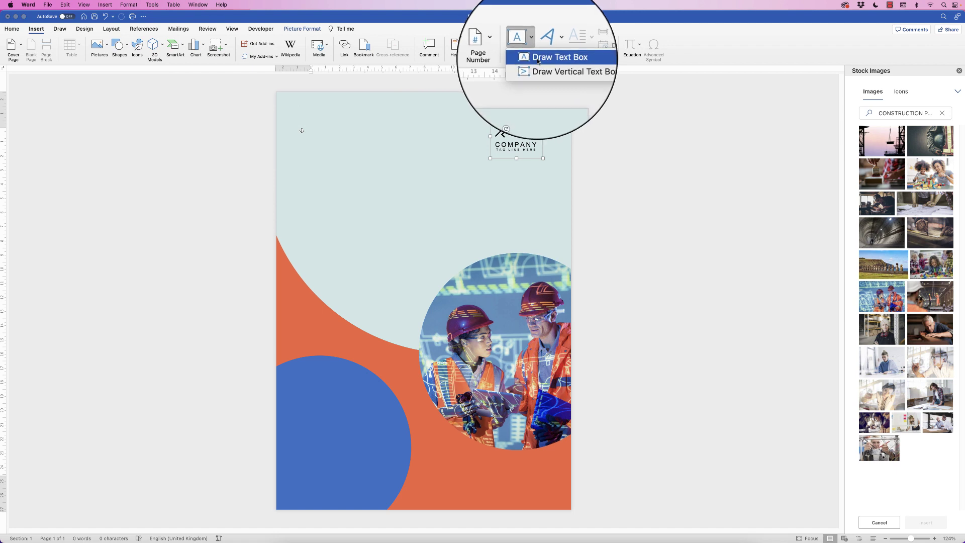
{"action": "left_click", "coordinate": [536, 59]}
{"action": "mouse_move", "coordinate": [308, 123]}
{"action": "left_mouse_down"}
{"action": "mouse_move", "coordinate": [408, 165]}
{"action": "mouse_move", "coordinate": [455, 158]}
{"action": "left_mouse_up"}
{"action": "left_click", "coordinate": [430, 201]}
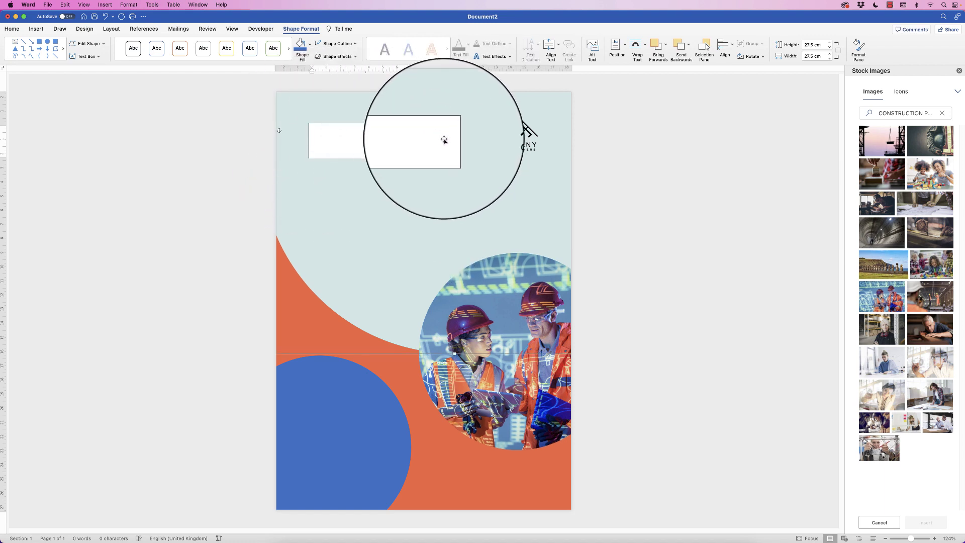
Step: Give the text box No Fill and No Outline
{"action": "left_click", "coordinate": [389, 147]}
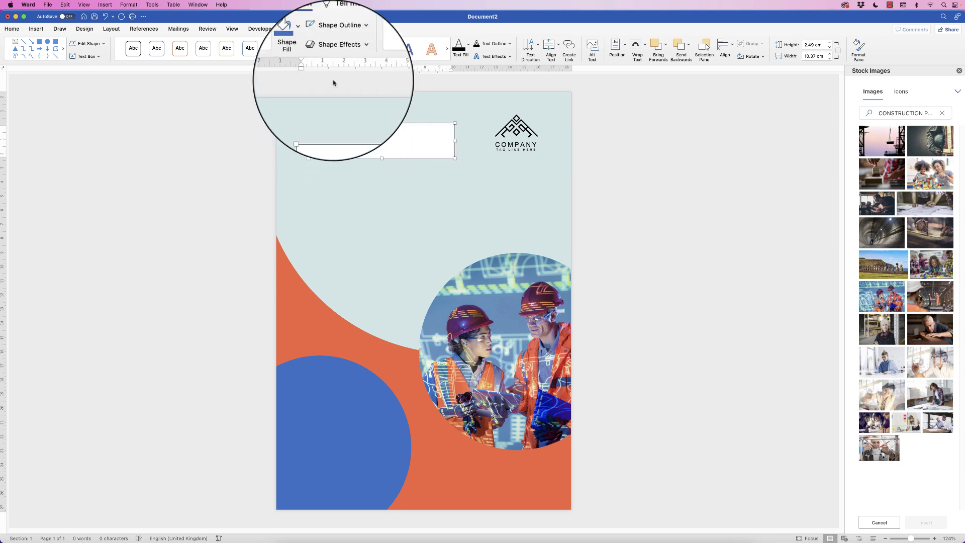
{"action": "left_click", "coordinate": [309, 45]}
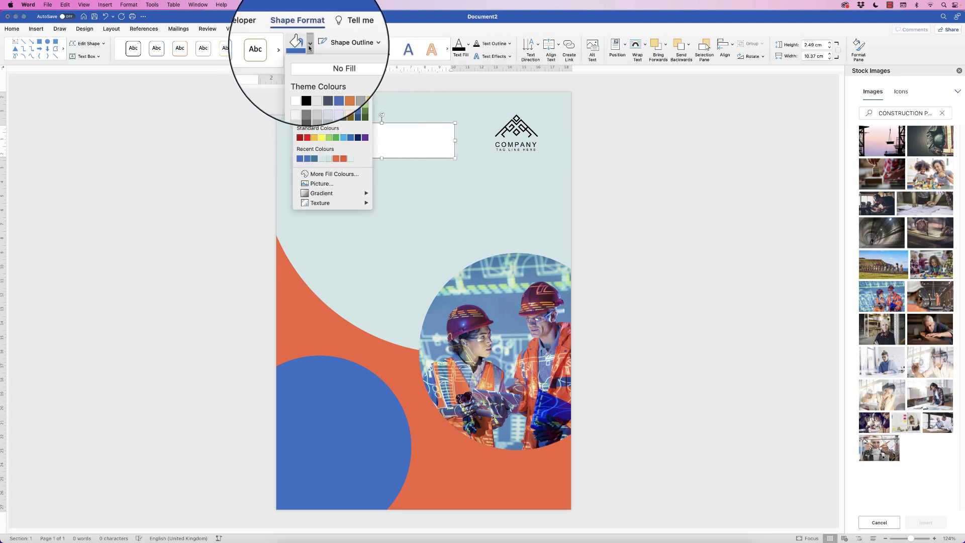
{"action": "left_click", "coordinate": [308, 61]}
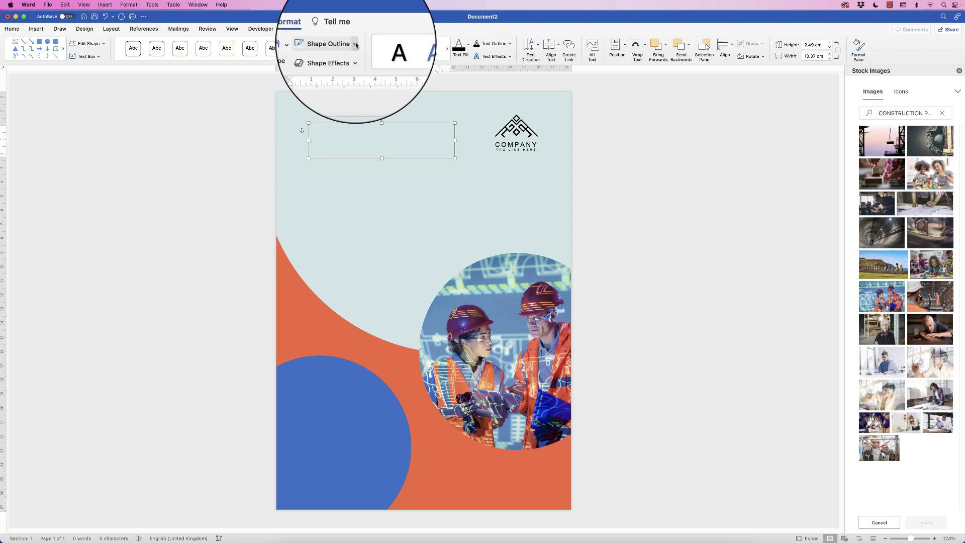
{"action": "left_click", "coordinate": [354, 41]}
{"action": "left_click", "coordinate": [346, 59]}
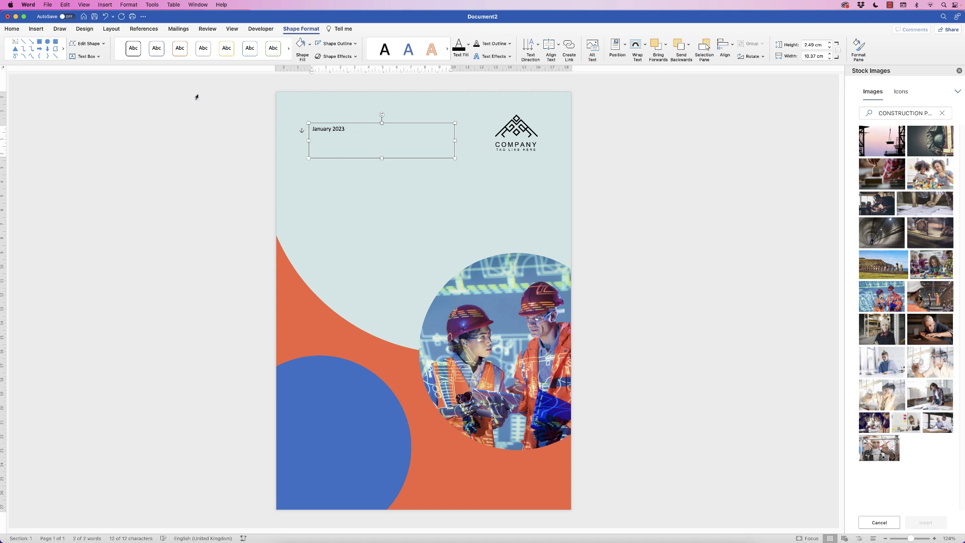
Step: Format the 'January 2023' date as 22 pt Arial
{"action": "left_click", "coordinate": [12, 29]}
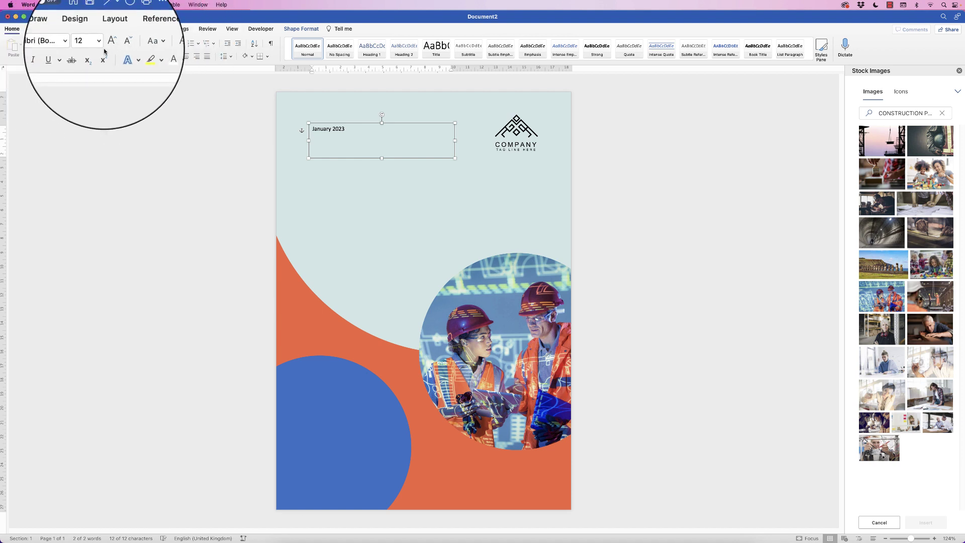
{"action": "left_click", "coordinate": [100, 44]}
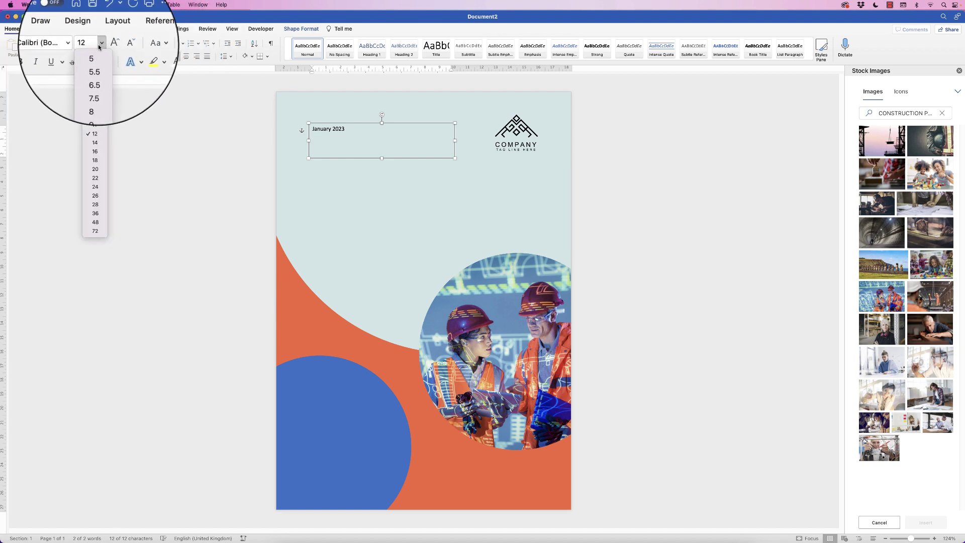
{"action": "left_click", "coordinate": [95, 177]}
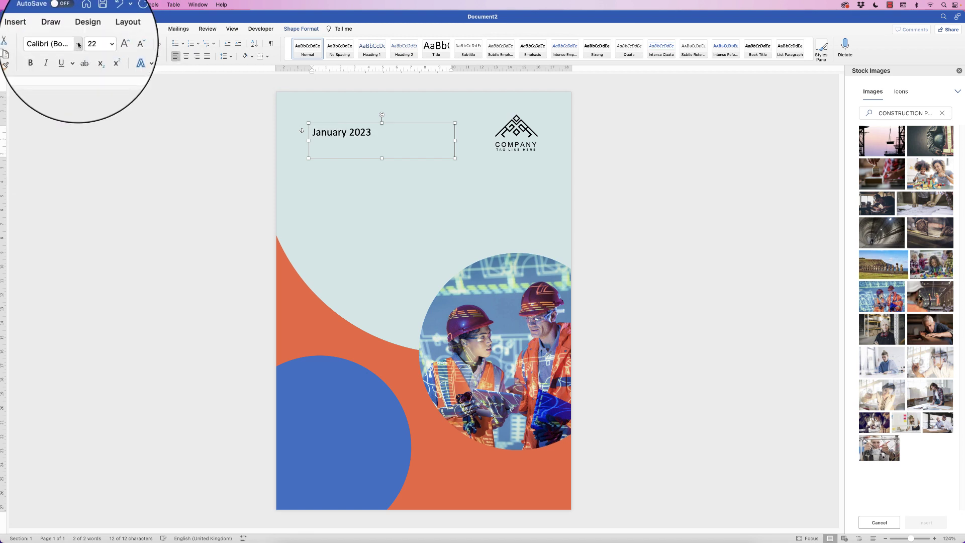
{"action": "left_click", "coordinate": [78, 45]}
{"action": "left_click", "coordinate": [101, 106]}
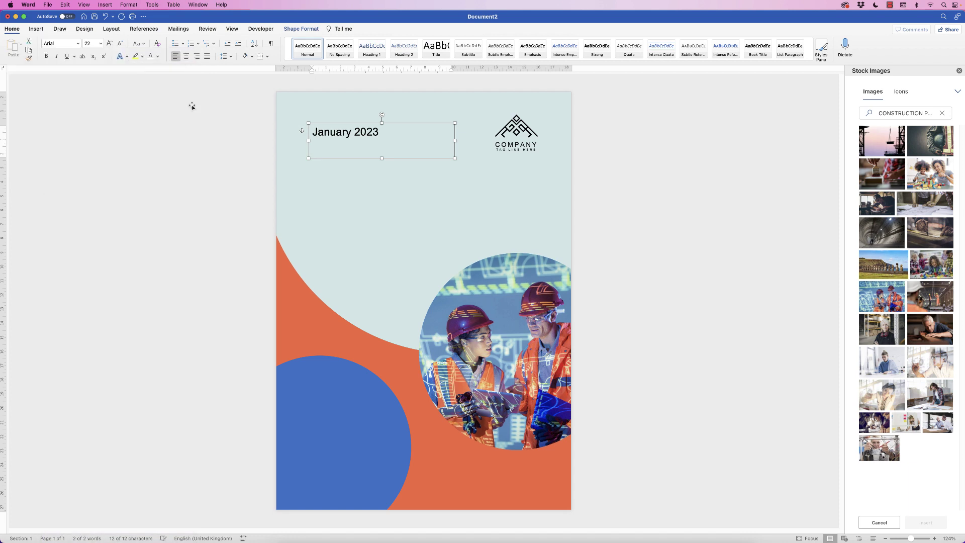
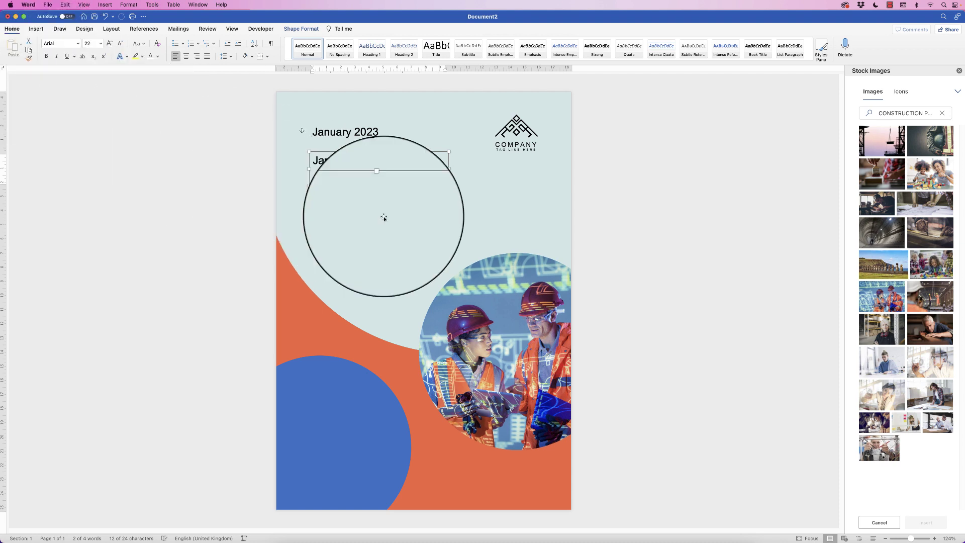
Step: Retype the copied date as bold 48 pt CORPORATE, widen its box, and duplicate it below
{"action": "left_click", "coordinate": [378, 162]}
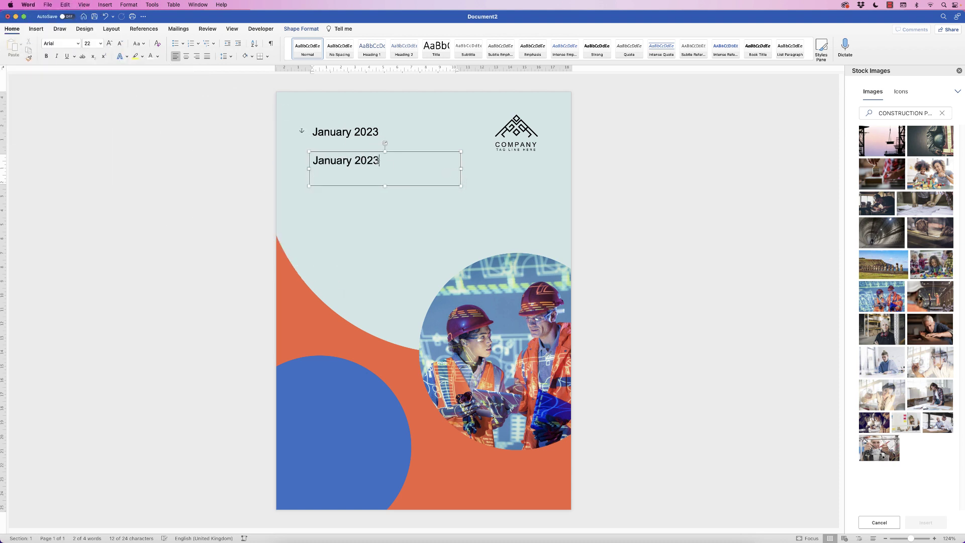
{"action": "type", "text": "CORPORATE"}
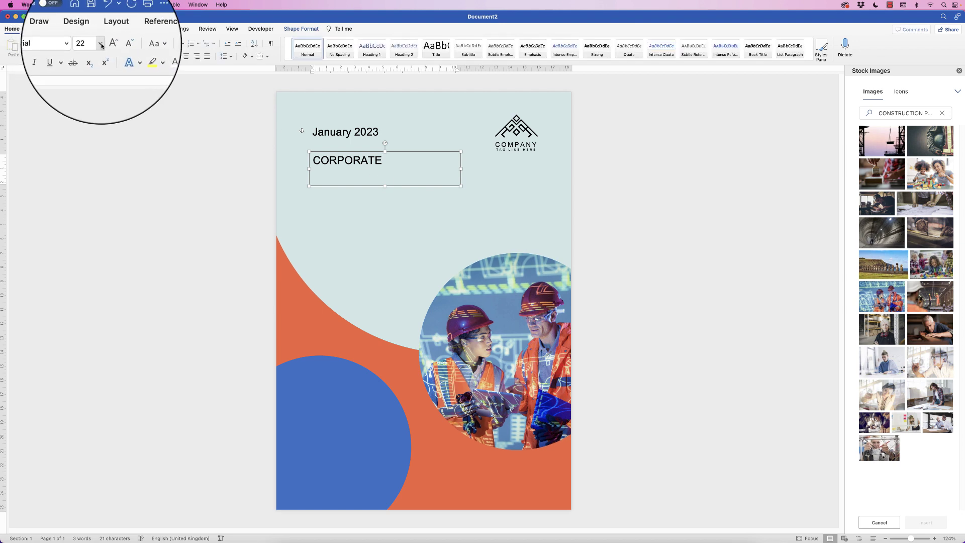
{"action": "left_click", "coordinate": [101, 44]}
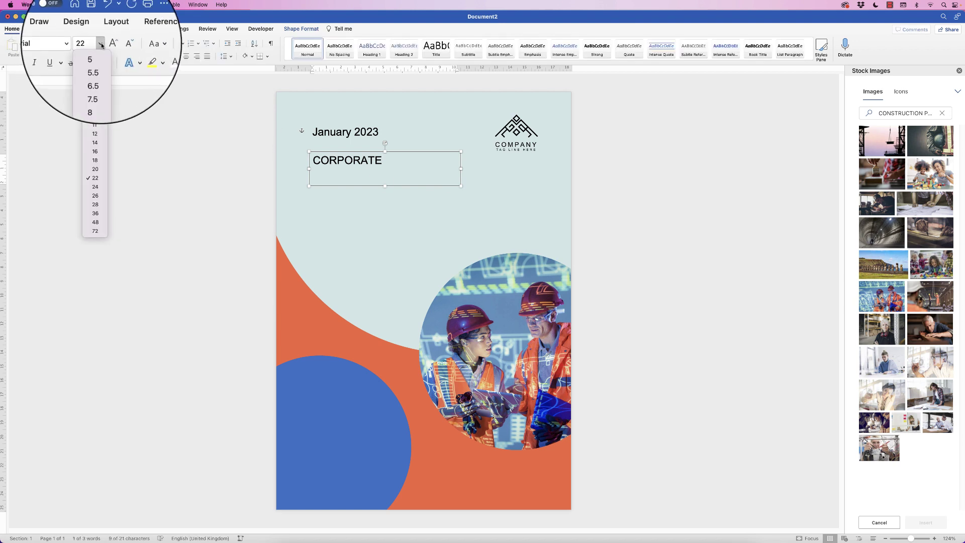
{"action": "left_click", "coordinate": [94, 226]}
{"action": "left_click_drag", "start_coordinate": [459, 168], "coordinate": [476, 168]}
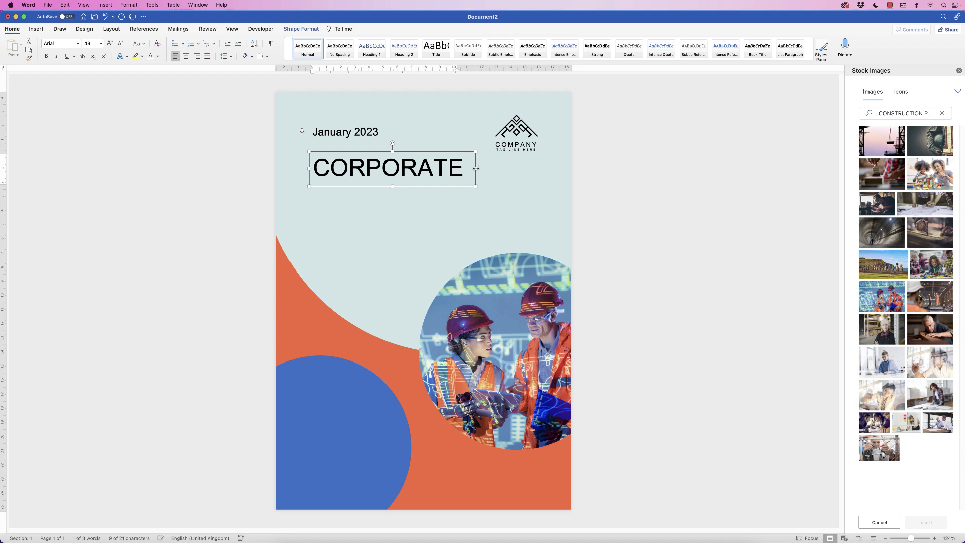
{"action": "left_click", "coordinate": [46, 56]}
{"action": "left_click_drag", "start_coordinate": [369, 169], "coordinate": [363, 163]}
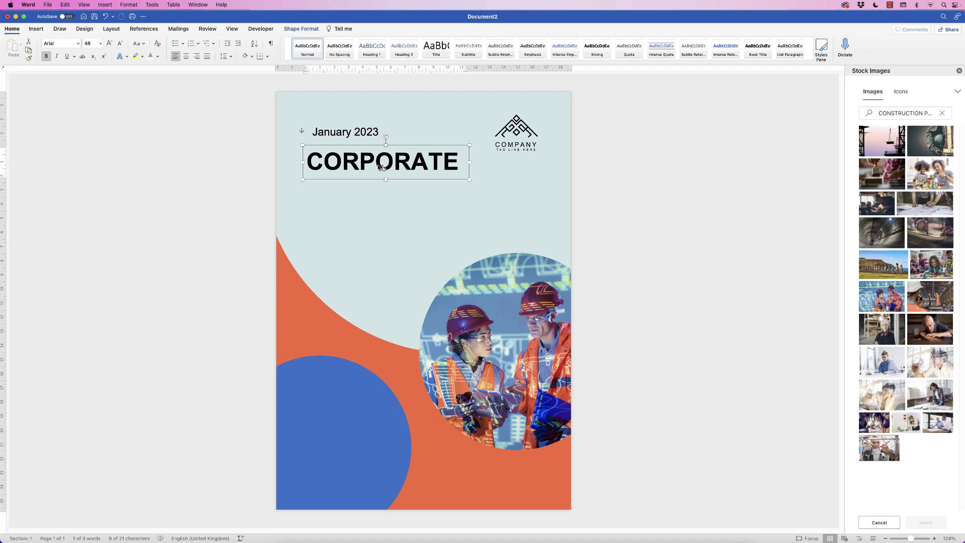
{"action": "left_click_drag", "start_coordinate": [380, 166], "coordinate": [381, 202]}
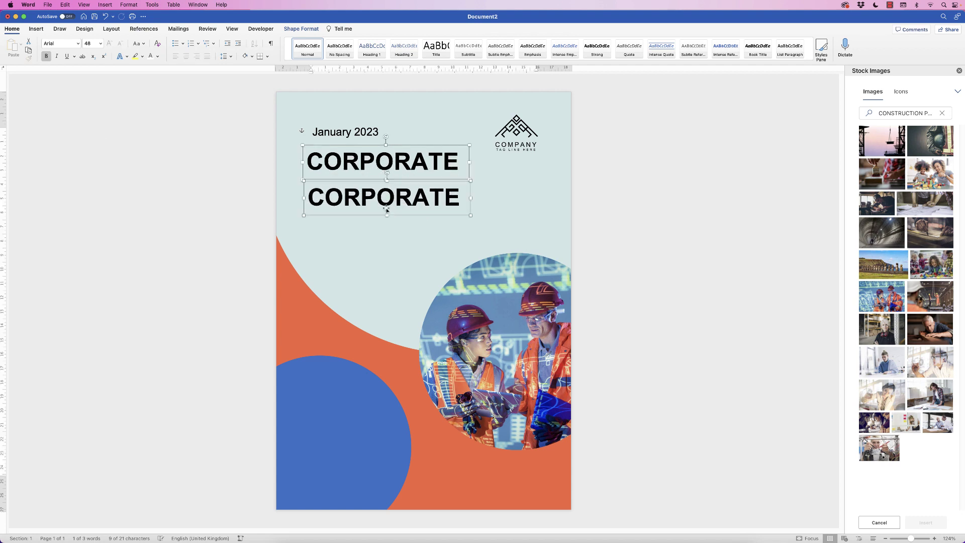
Step: Retype the lower copy as COVER DESIGN, widen its box, and remove the bold
{"action": "left_click", "coordinate": [477, 201]}
{"action": "left_click", "coordinate": [459, 197]}
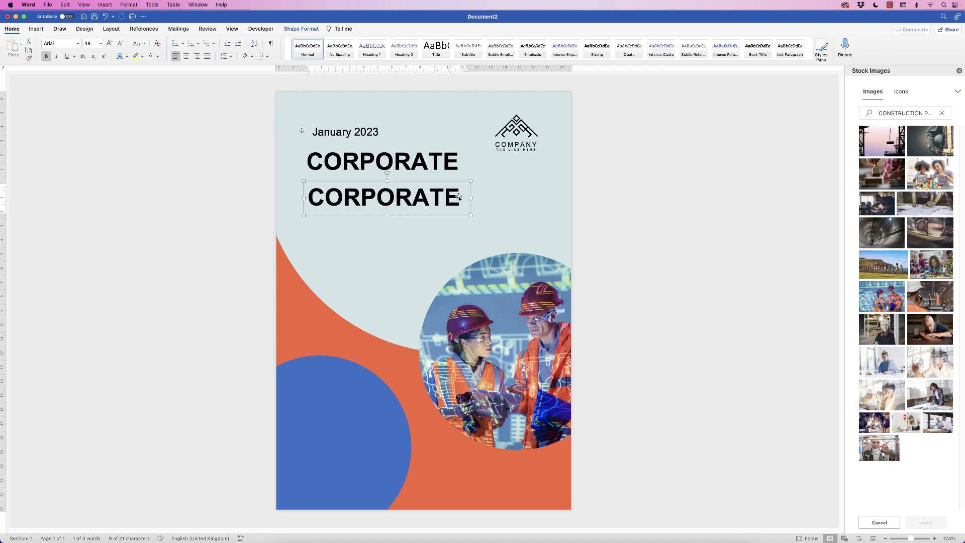
{"action": "double_click", "coordinate": [459, 197]}
{"action": "type", "text": "COVER DESIGN"}
{"action": "left_click_drag", "start_coordinate": [471, 198], "coordinate": [499, 198]}
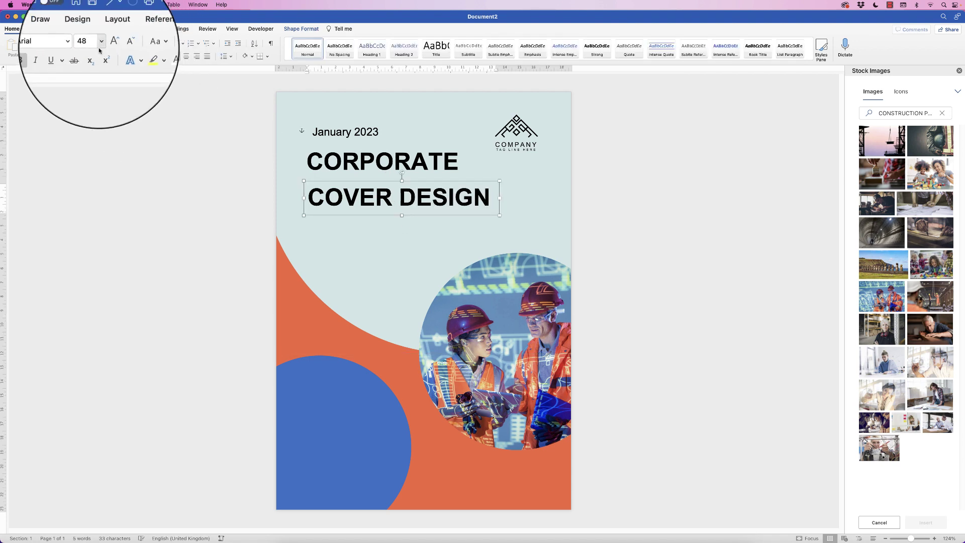
{"action": "left_click", "coordinate": [45, 56]}
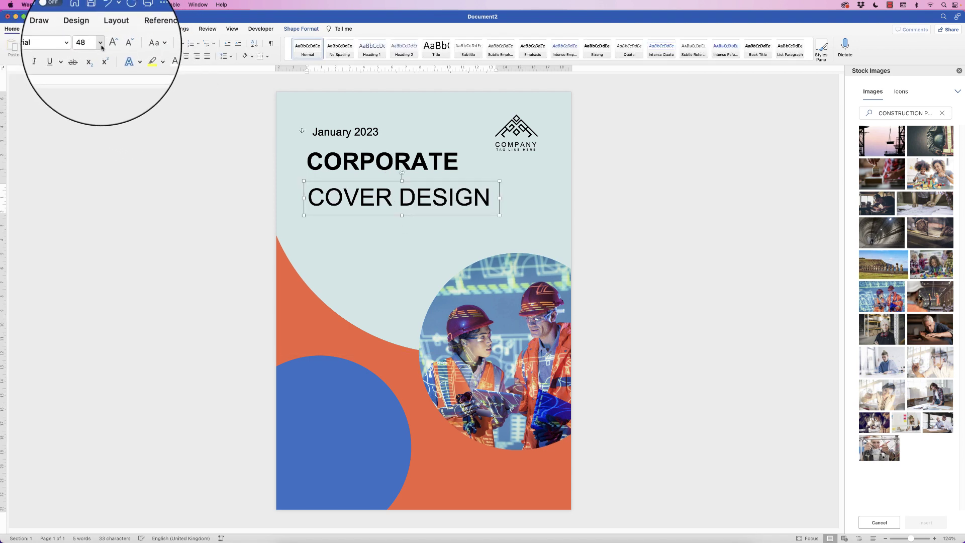
Step: Set COVER DESIGN to 40 pt, fit its box to the text, and tuck it under CORPORATE
{"action": "left_click", "coordinate": [101, 45]}
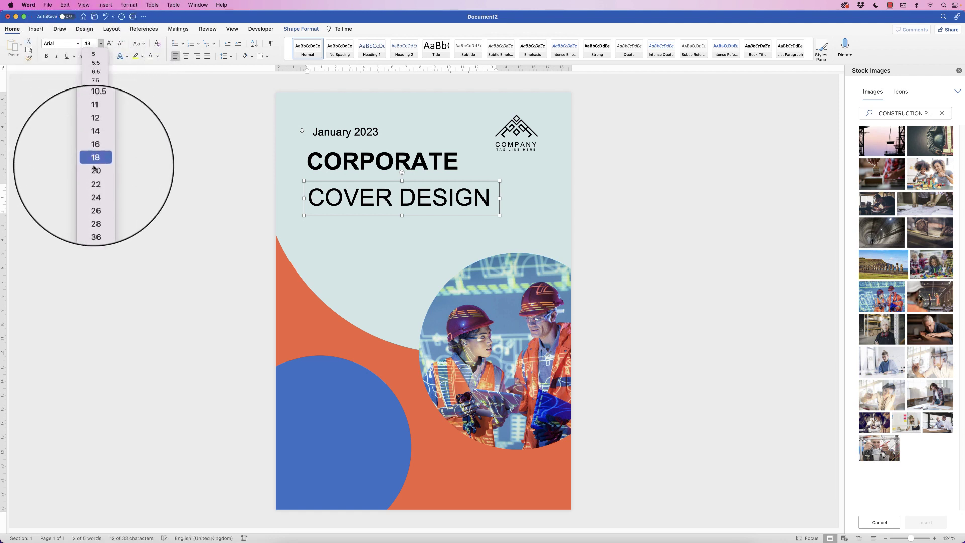
{"action": "left_click", "coordinate": [91, 43]}
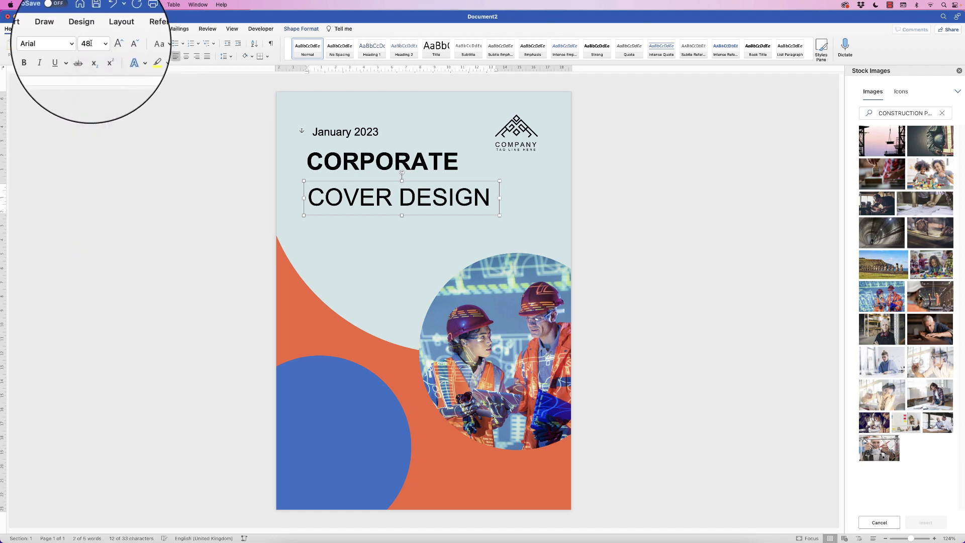
{"action": "left_click", "coordinate": [91, 44]}
{"action": "type", "text": "40"}
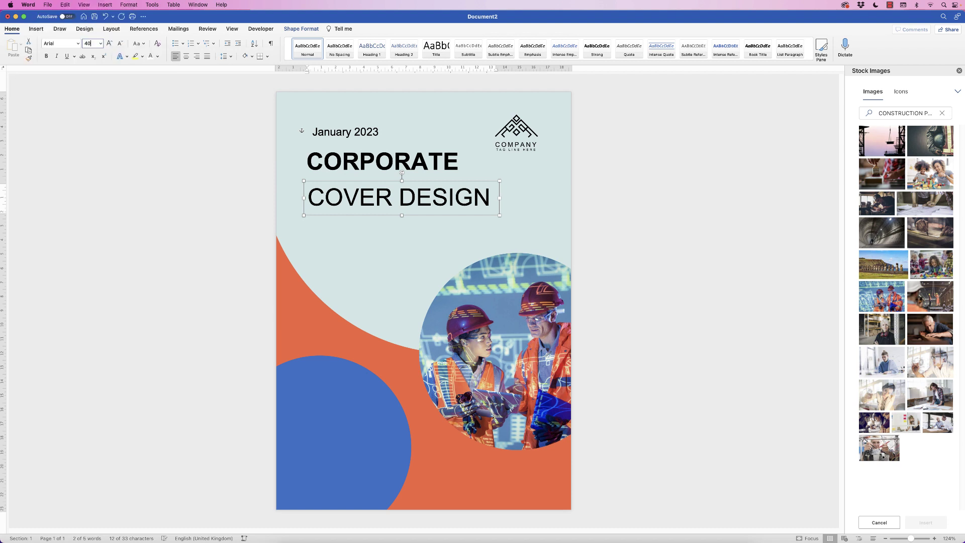
{"action": "key", "text": "Return"}
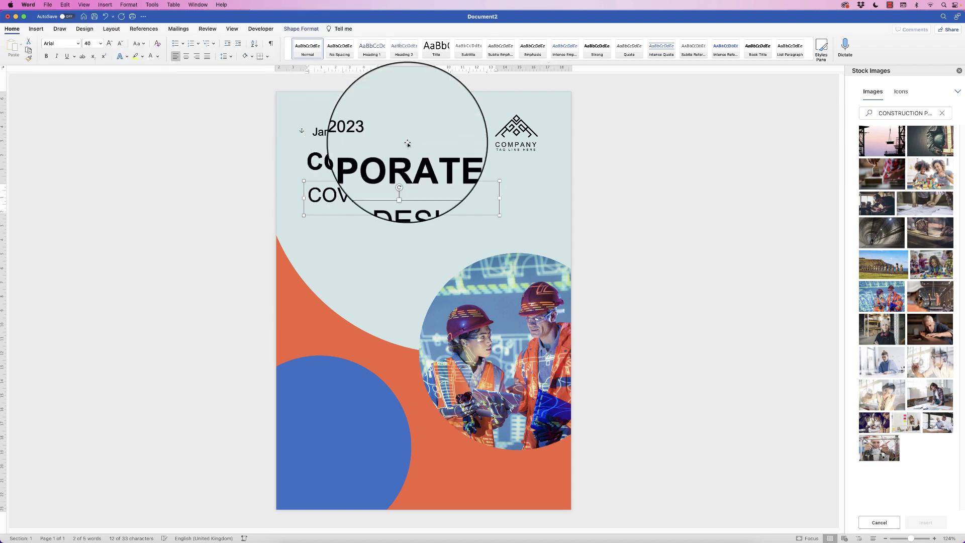
{"action": "left_click_drag", "start_coordinate": [498, 197], "coordinate": [467, 197]}
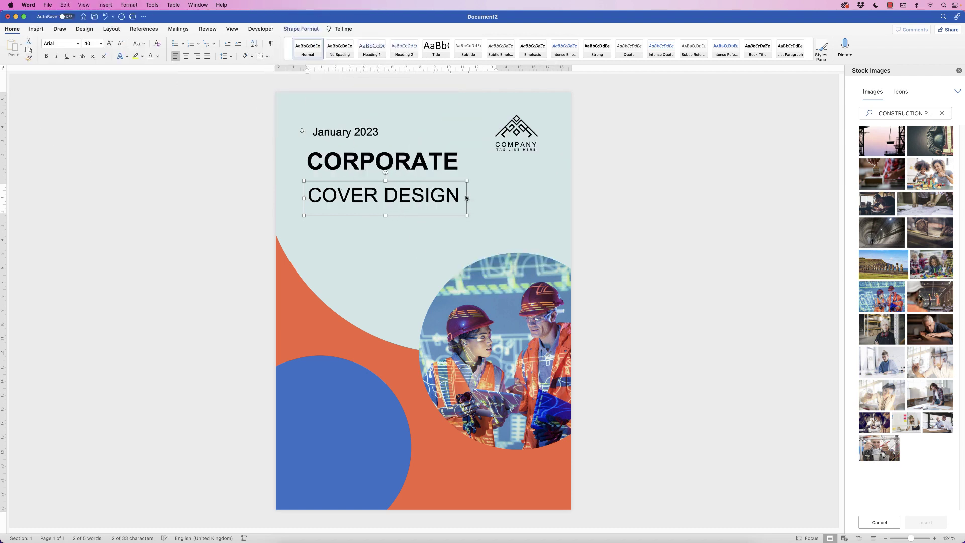
{"action": "left_click_drag", "start_coordinate": [357, 194], "coordinate": [390, 221]}
{"action": "left_click_drag", "start_coordinate": [459, 221], "coordinate": [340, 216]}
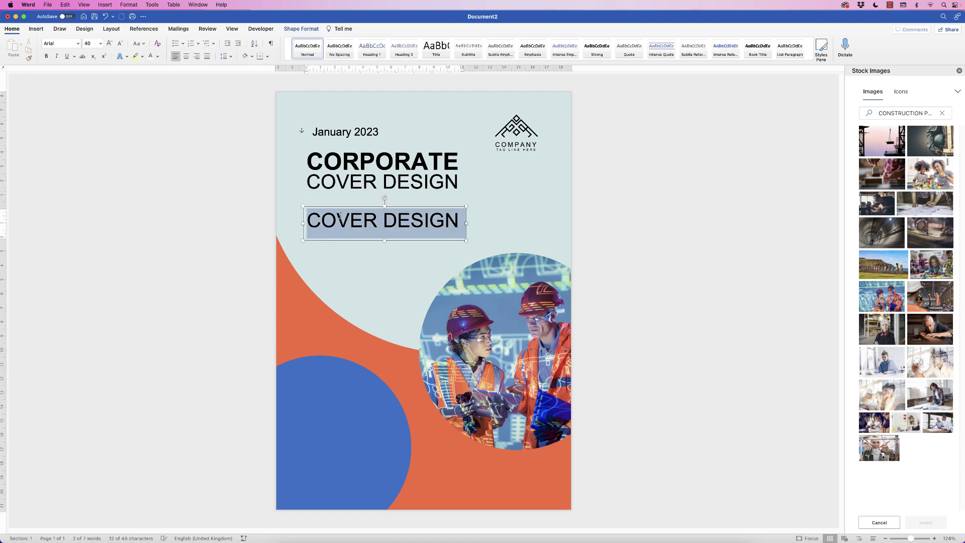
Step: Turn the lower copy into 20 pt 'Name of proposal or report' and reposition it and the title
{"action": "left_click", "coordinate": [100, 43]}
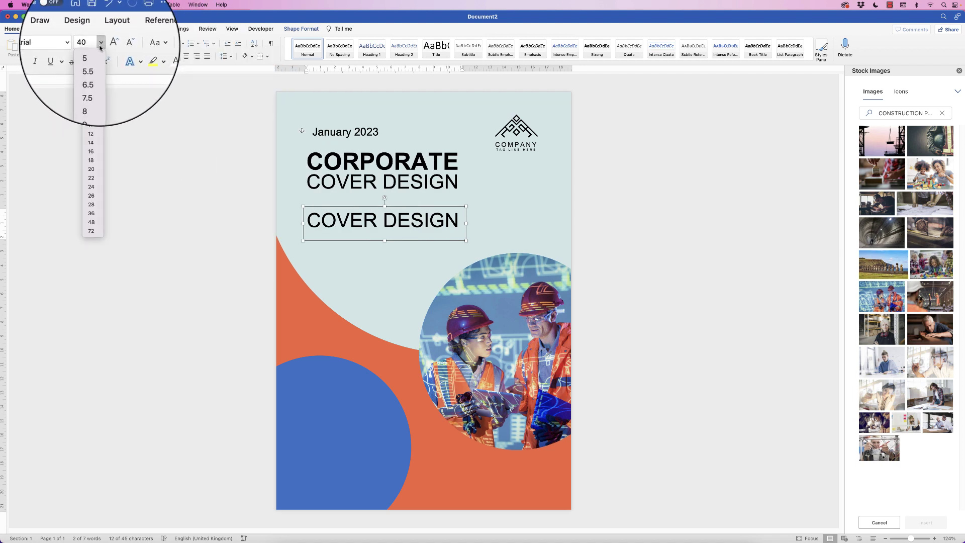
{"action": "left_click", "coordinate": [92, 169]}
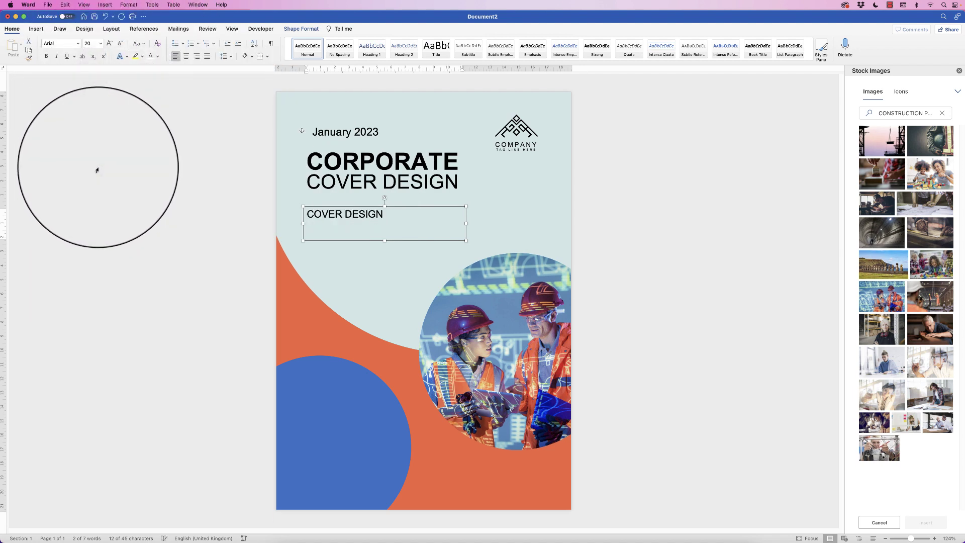
{"action": "left_click_drag", "start_coordinate": [384, 215], "coordinate": [306, 215]}
{"action": "type", "text": "Name of proposal or report"}
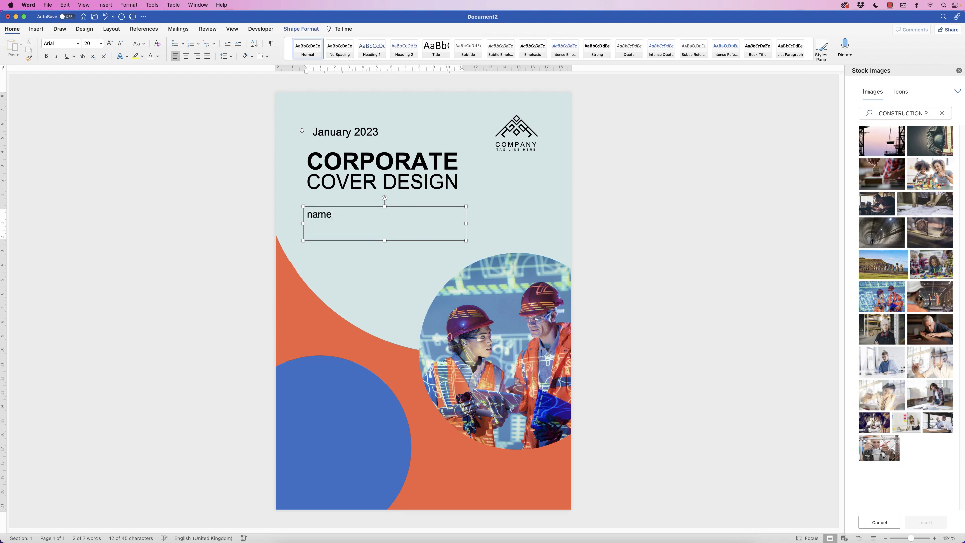
{"action": "left_click", "coordinate": [419, 212]}
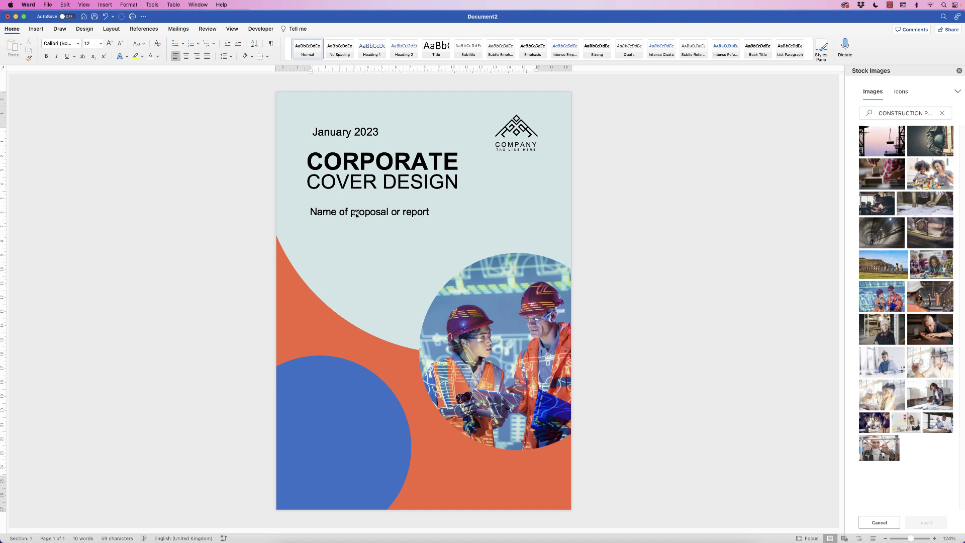
{"action": "left_click_drag", "start_coordinate": [355, 213], "coordinate": [352, 232]}
{"action": "mouse_move", "coordinate": [347, 182]}
{"action": "left_mouse_down"}
{"action": "mouse_move", "coordinate": [346, 196]}
{"action": "mouse_move", "coordinate": [353, 167]}
{"action": "mouse_move", "coordinate": [352, 176]}
{"action": "left_mouse_up"}
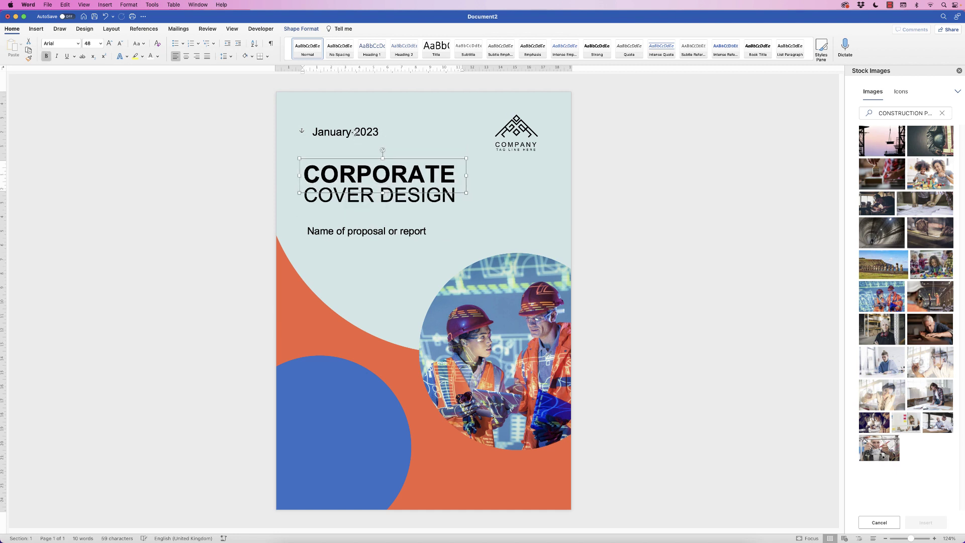
Step: Move the date down, then left-align the date, title and proposal-name boxes
{"action": "left_click_drag", "start_coordinate": [354, 132], "coordinate": [350, 146]}
{"action": "left_click", "coordinate": [350, 216], "text": "super"}
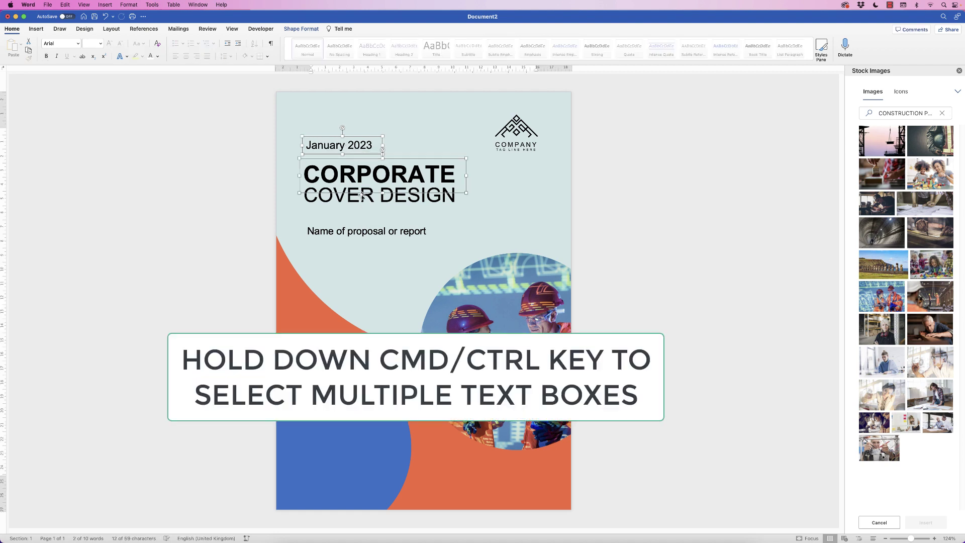
{"action": "left_click", "coordinate": [346, 235], "text": "super"}
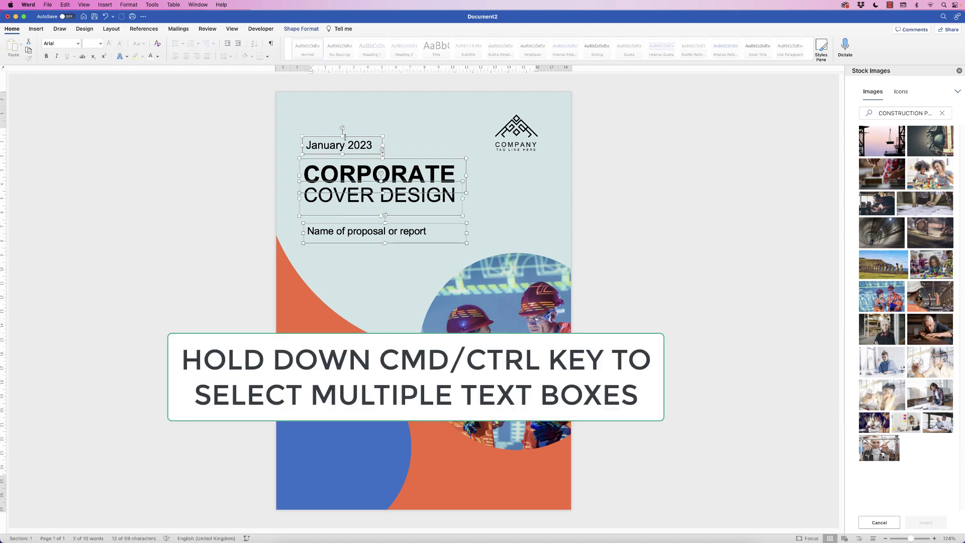
{"action": "left_click", "coordinate": [302, 28]}
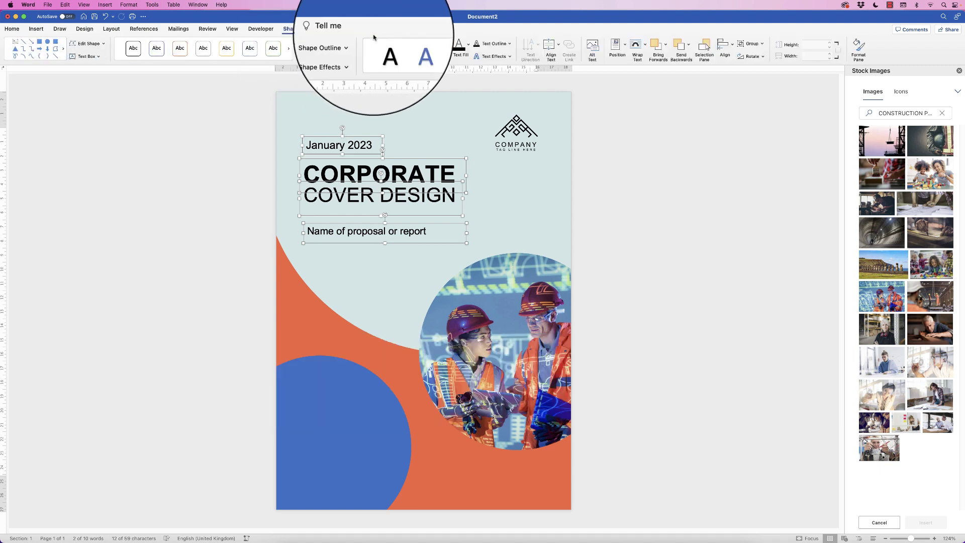
{"action": "left_click", "coordinate": [724, 48]}
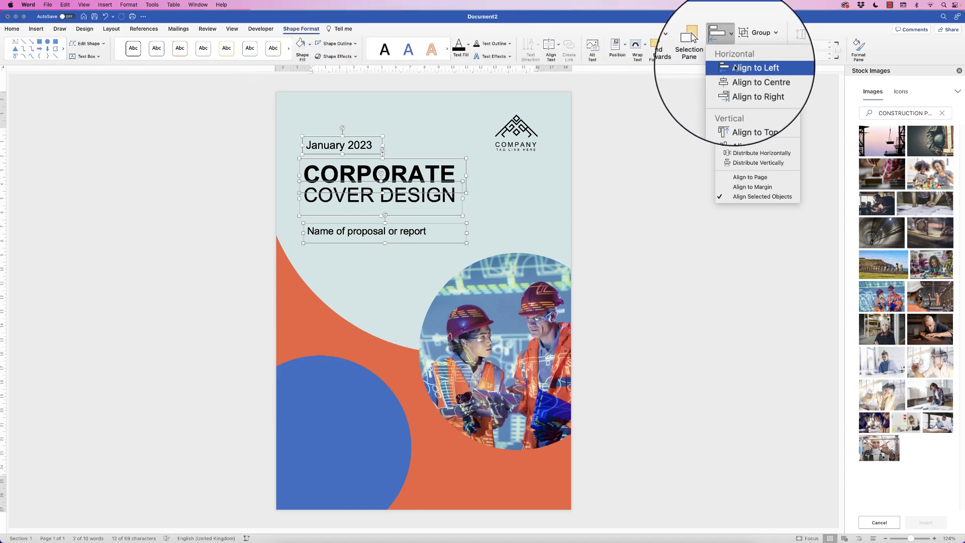
{"action": "left_click", "coordinate": [735, 69]}
Step: Drag a copy of the January 2023 date down onto the blue circle
{"action": "left_click", "coordinate": [359, 213]}
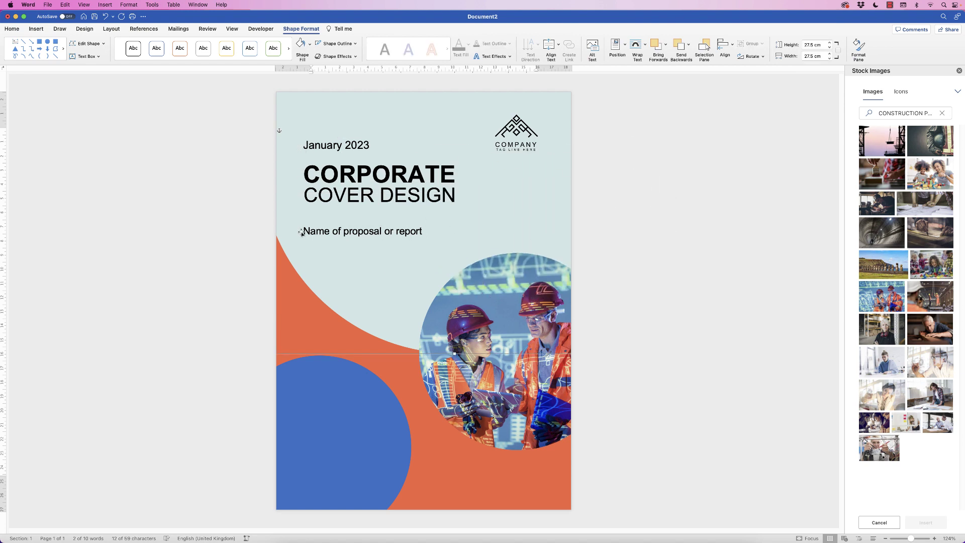
{"action": "left_click", "coordinate": [348, 145]}
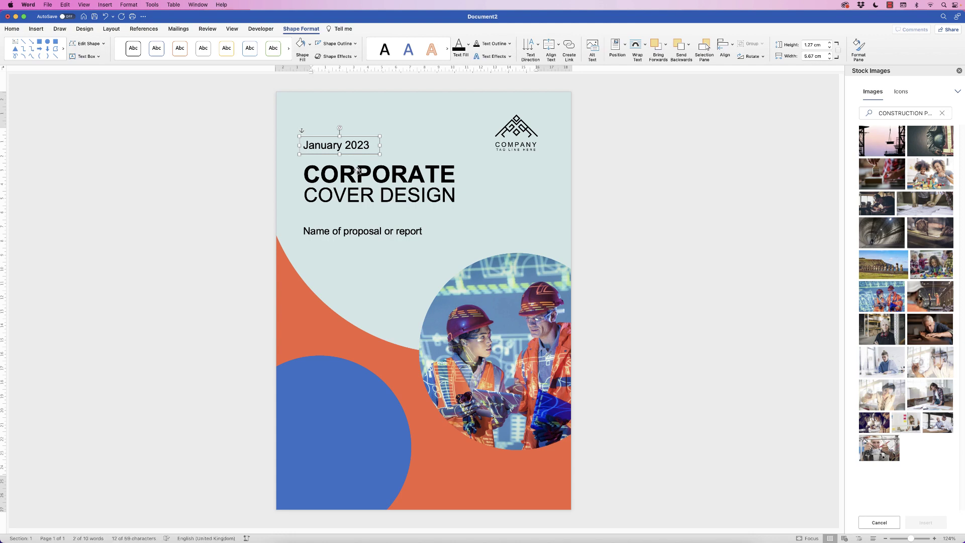
{"action": "left_click_drag", "start_coordinate": [355, 146], "coordinate": [347, 409]}
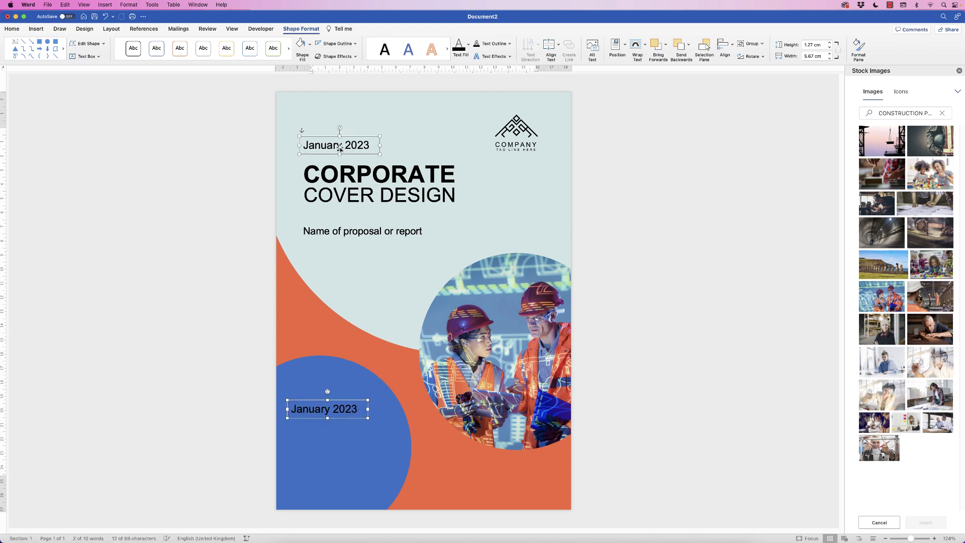
Step: Group the title, COVER DESIGN and report-name boxes, then clear the mistaken group selection
{"action": "left_click", "coordinate": [352, 174], "text": "shift"}
{"action": "left_click", "coordinate": [348, 197], "text": "shift"}
{"action": "left_click", "coordinate": [354, 233], "text": "shift"}
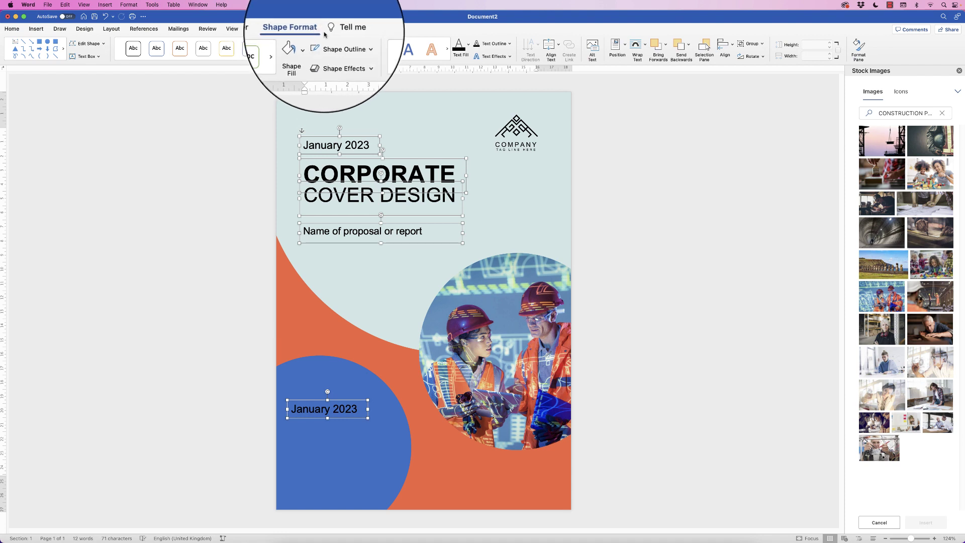
{"action": "left_click", "coordinate": [762, 44]}
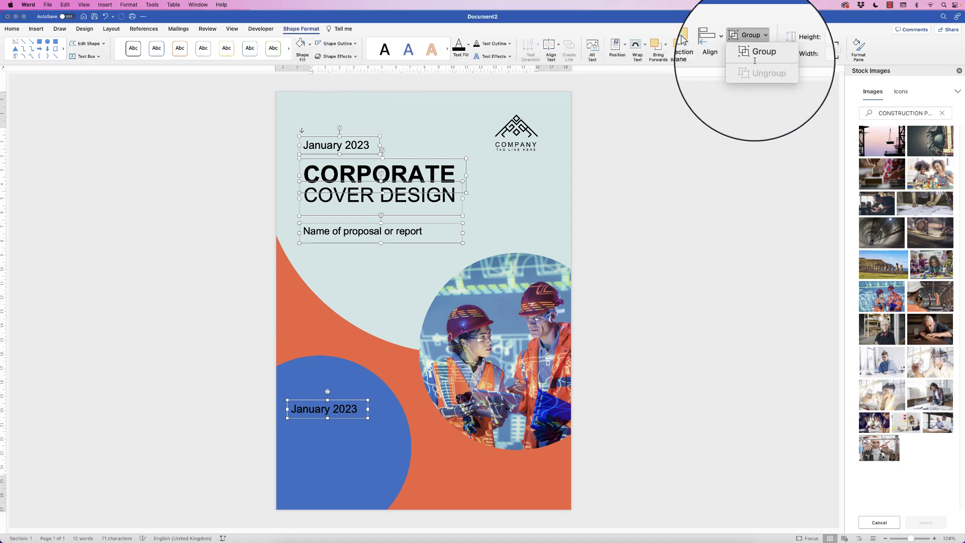
{"action": "left_click", "coordinate": [753, 55]}
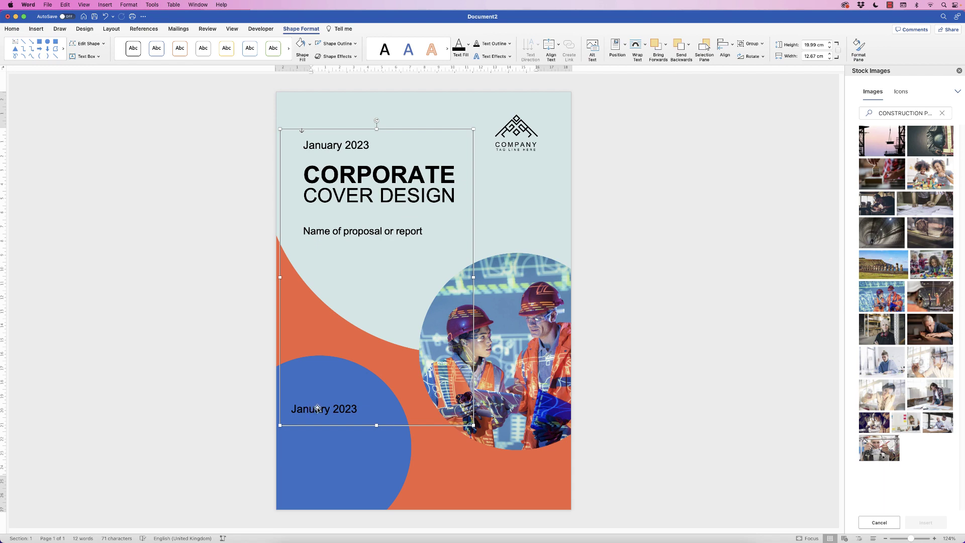
{"action": "left_click", "coordinate": [318, 406]}
Step: Group the top date, CORPORATE, COVER DESIGN and report-name boxes, nudge them into place, and zoom out
{"action": "left_click", "coordinate": [348, 149]}
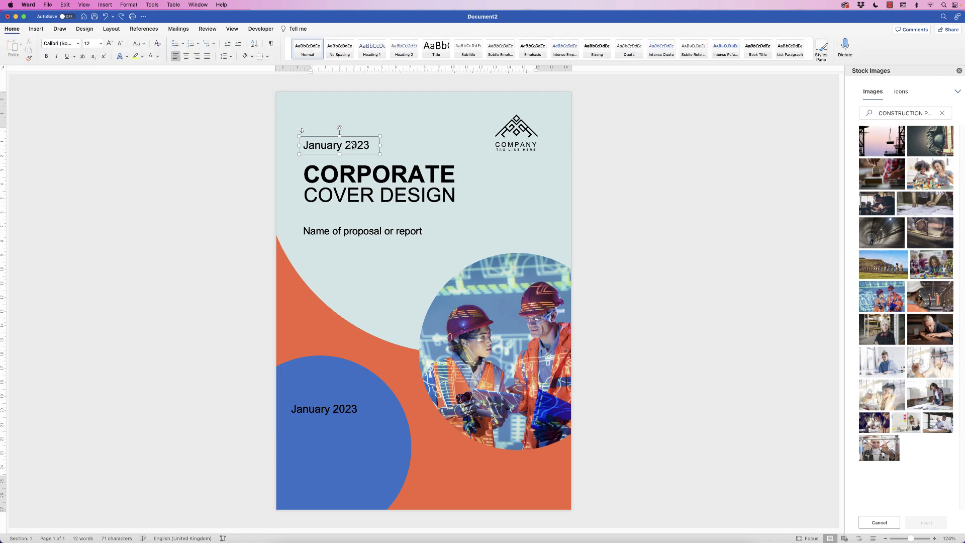
{"action": "left_click", "coordinate": [367, 172], "text": "shift"}
{"action": "left_click", "coordinate": [381, 204], "text": "shift"}
{"action": "left_click", "coordinate": [359, 231], "text": "shift"}
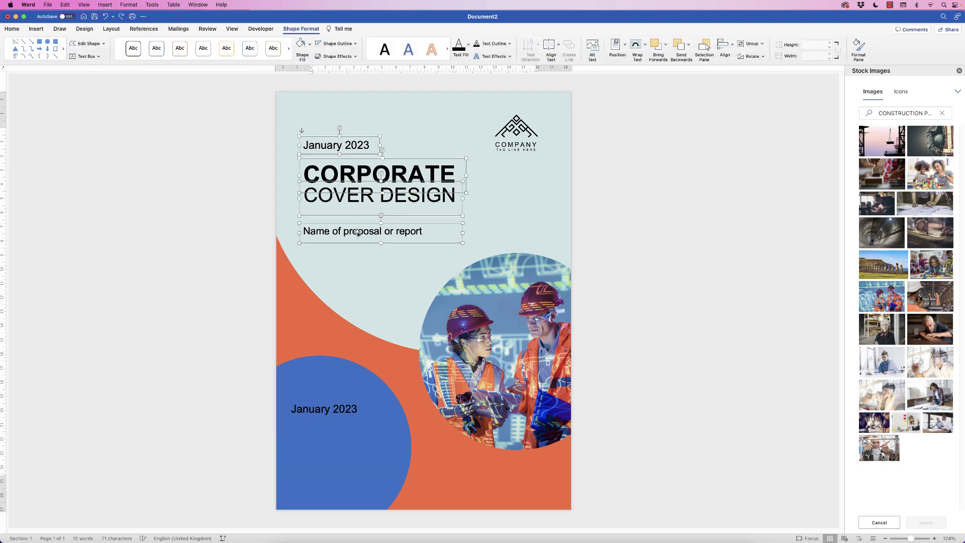
{"action": "left_click", "coordinate": [752, 44]}
{"action": "left_click", "coordinate": [756, 57]}
{"action": "mouse_move", "coordinate": [353, 186]}
{"action": "left_mouse_down"}
{"action": "mouse_move", "coordinate": [447, 257]}
{"action": "mouse_move", "coordinate": [332, 194]}
{"action": "mouse_move", "coordinate": [362, 158]}
{"action": "mouse_move", "coordinate": [388, 198]}
{"action": "mouse_move", "coordinate": [356, 185]}
{"action": "left_mouse_up"}
{"action": "left_click", "coordinate": [585, 218]}
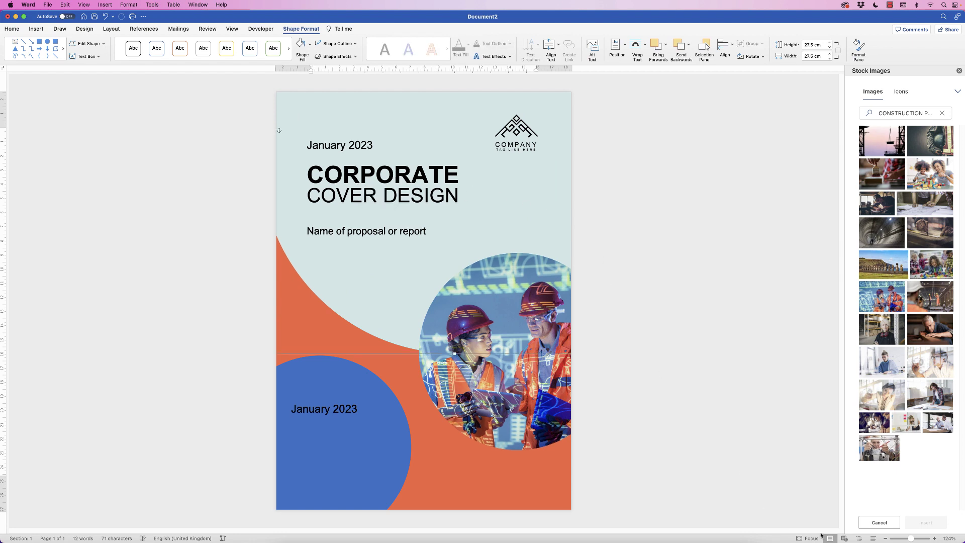
{"action": "mouse_move", "coordinate": [911, 539]}
{"action": "left_mouse_down"}
{"action": "mouse_move", "coordinate": [897, 539]}
{"action": "mouse_move", "coordinate": [910, 539]}
{"action": "left_mouse_up"}
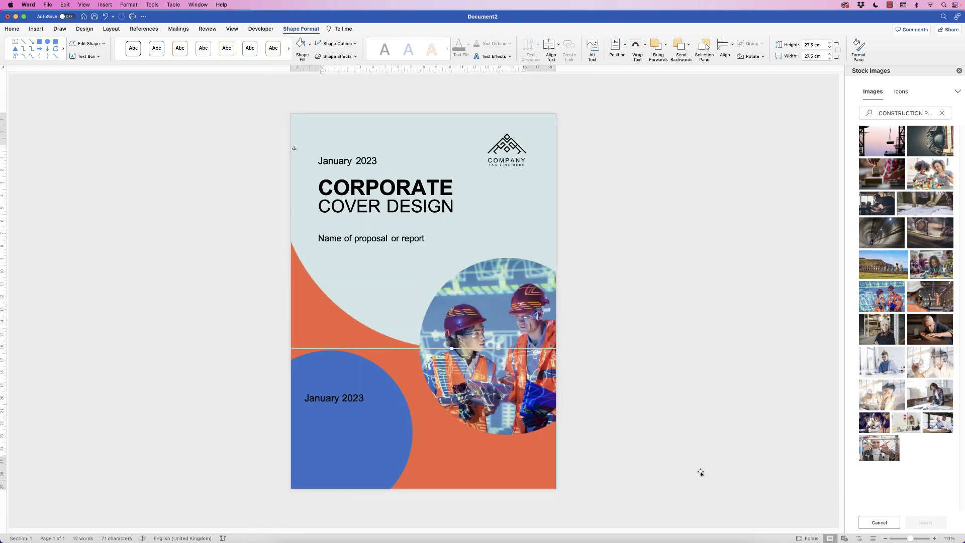
Step: Enlarge the January 2023 text box on the blue circle, wider and taller
{"action": "left_click", "coordinate": [345, 401]}
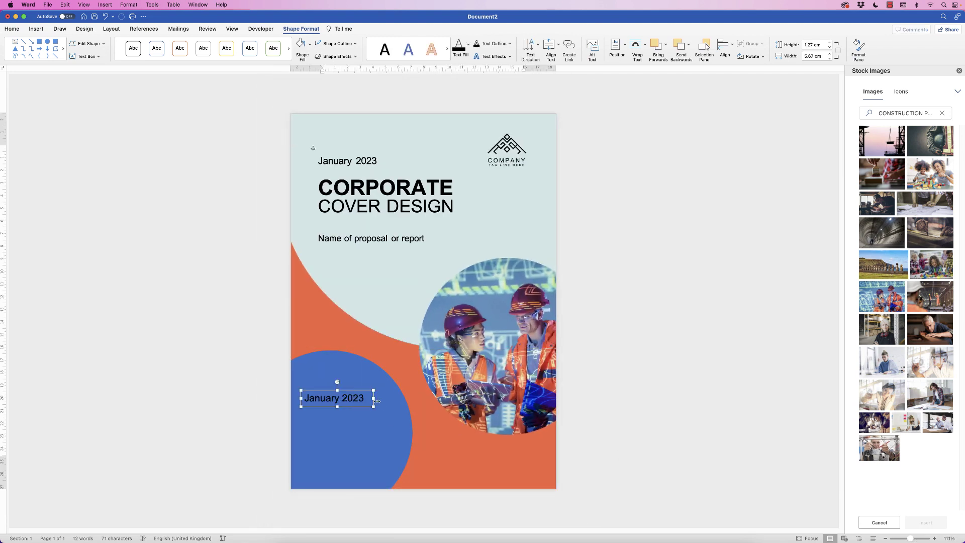
{"action": "left_click_drag", "start_coordinate": [373, 398], "coordinate": [337, 467]}
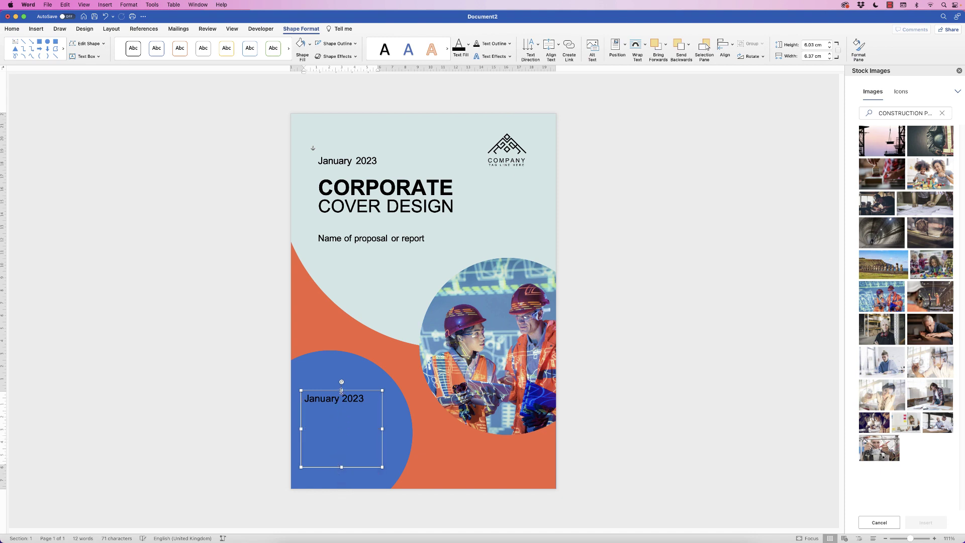
{"action": "left_click_drag", "start_coordinate": [341, 391], "coordinate": [341, 378]}
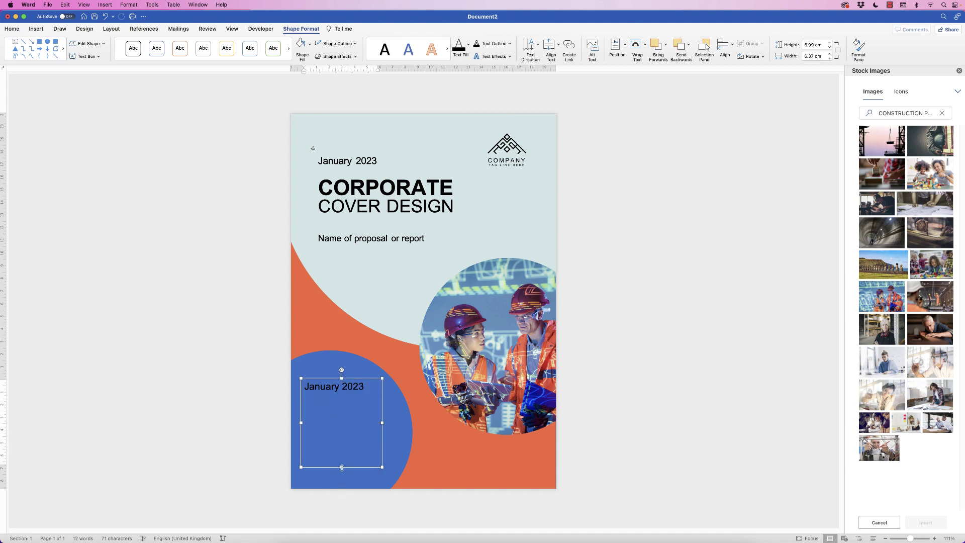
{"action": "left_click_drag", "start_coordinate": [341, 467], "coordinate": [342, 475]}
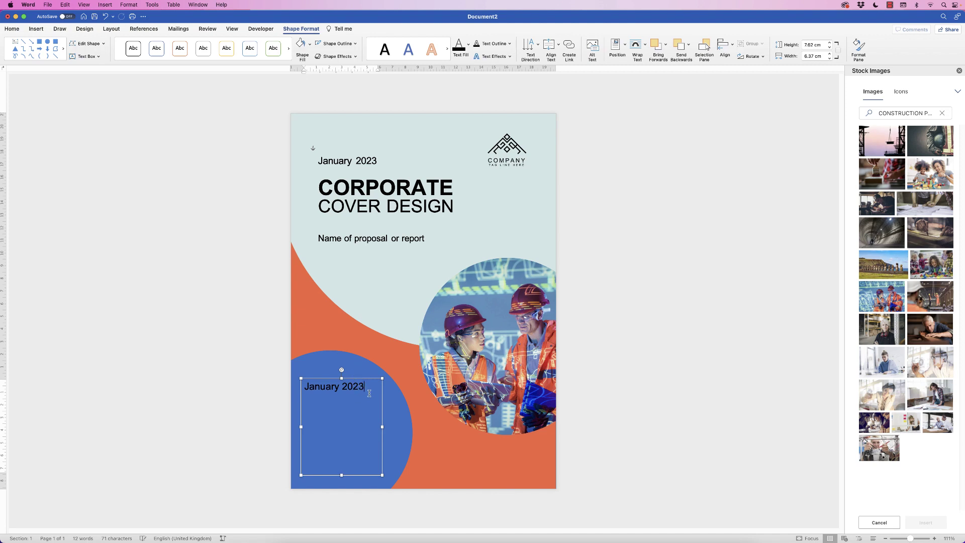
Step: Replace its date with an AUTHORS heading and two author names on separate lines
{"action": "left_click_drag", "start_coordinate": [364, 387], "coordinate": [266, 354]}
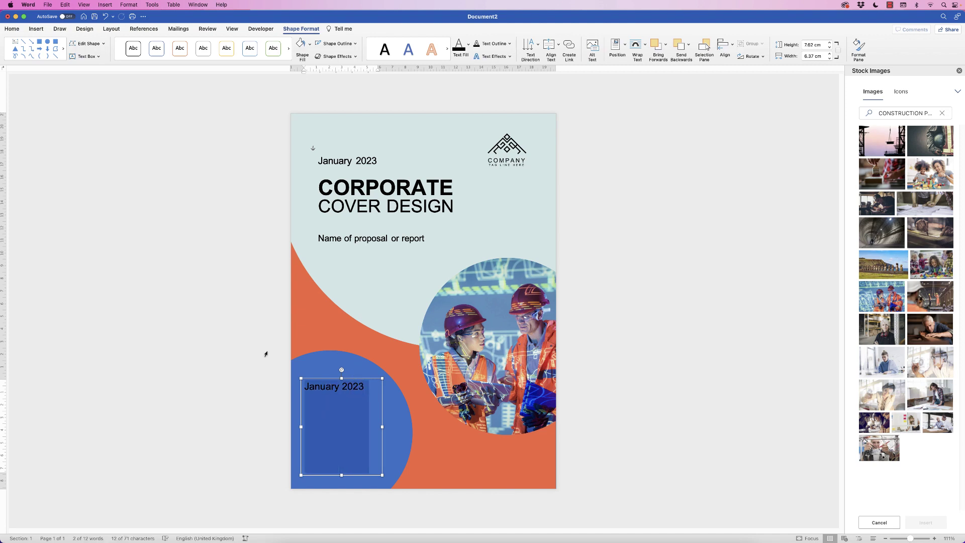
{"action": "type", "text": "AUT"}
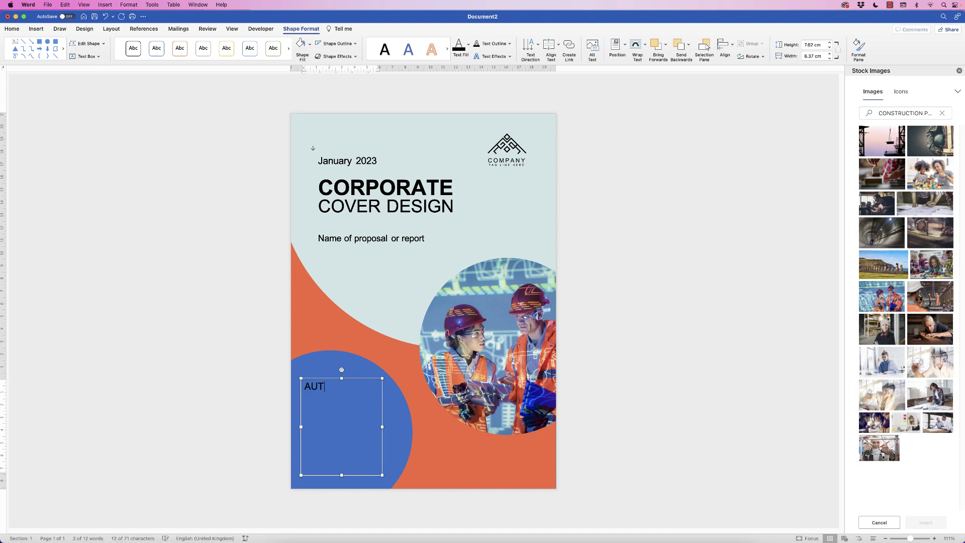
{"action": "type", "text": "HORS  "}
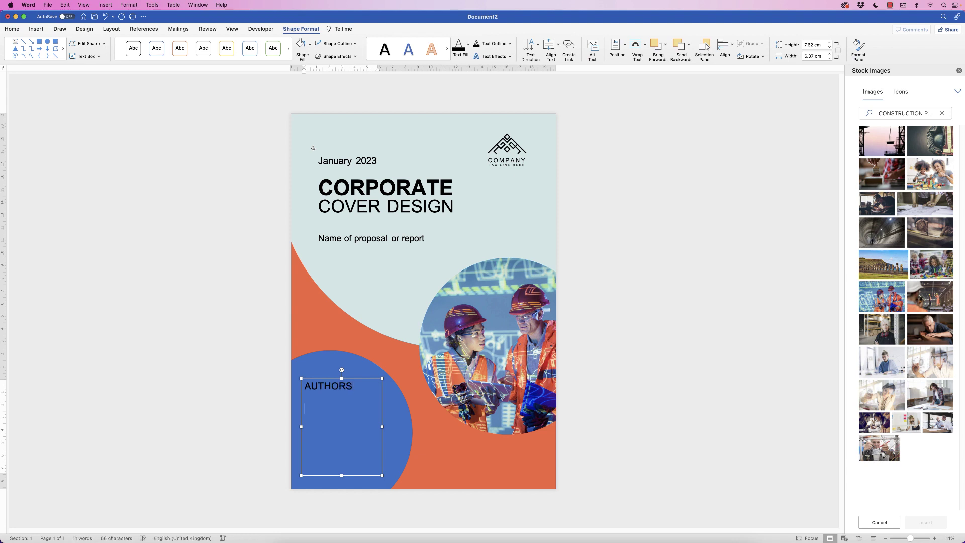
{"action": "key", "text": "Return"}
{"action": "left_click_drag", "start_coordinate": [359, 419], "coordinate": [323, 412]}
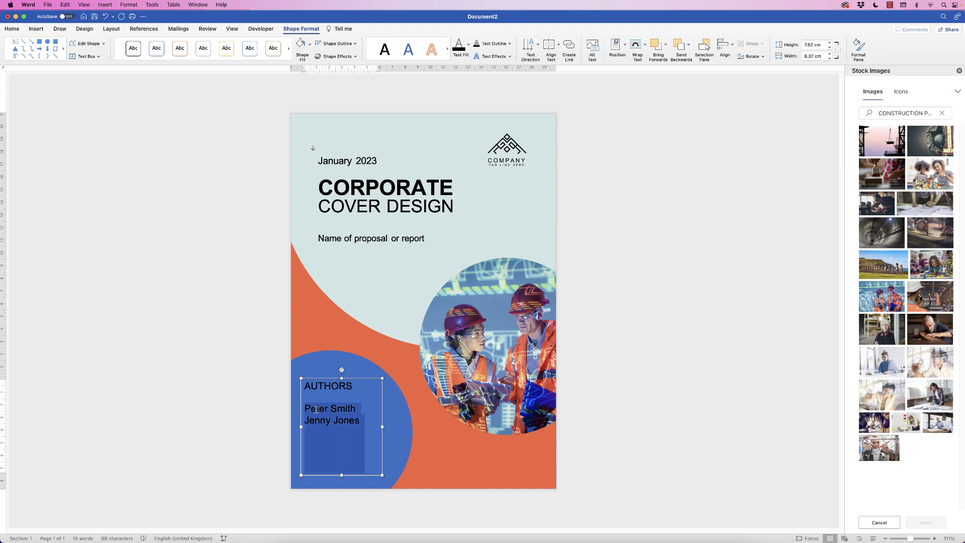
Step: Set the two author names to 16 pt
{"action": "left_click", "coordinate": [11, 29]}
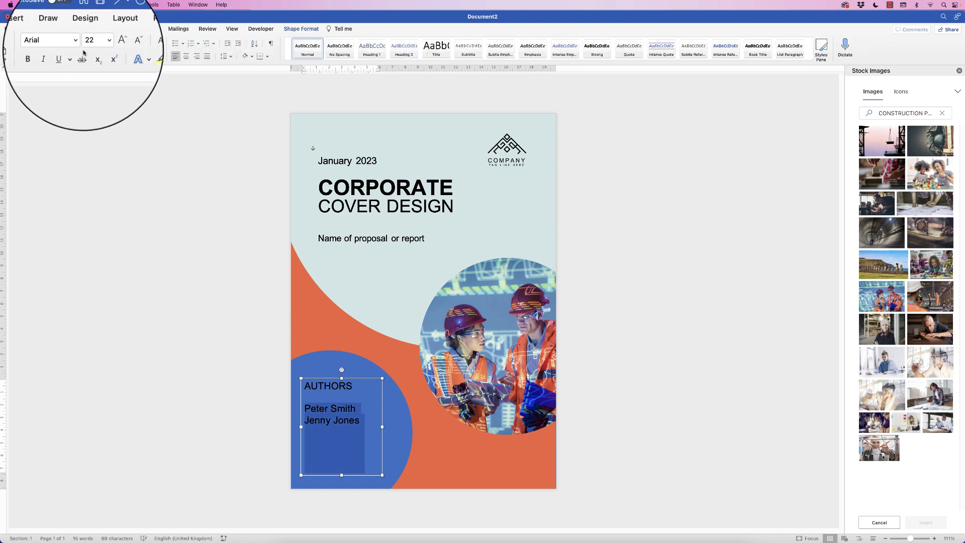
{"action": "left_click", "coordinate": [100, 44]}
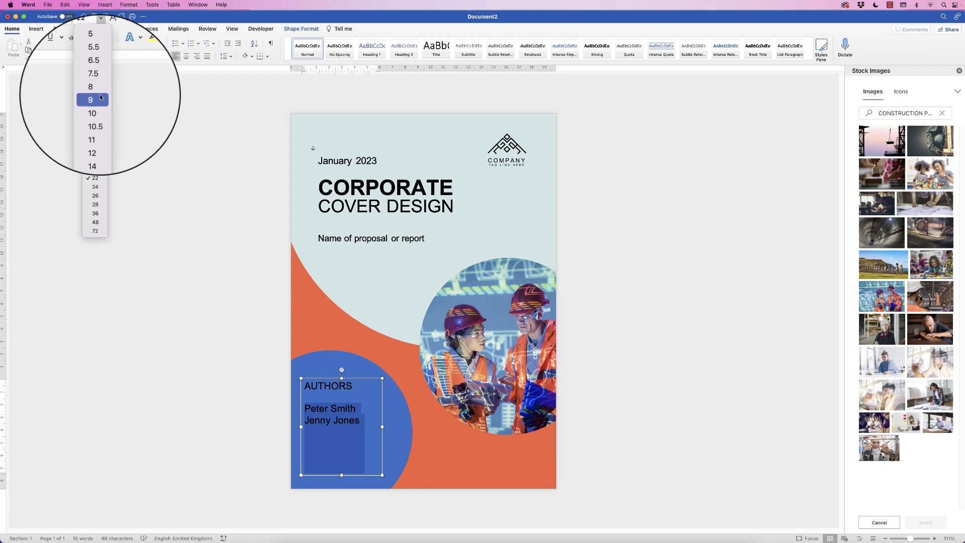
{"action": "left_click", "coordinate": [95, 151]}
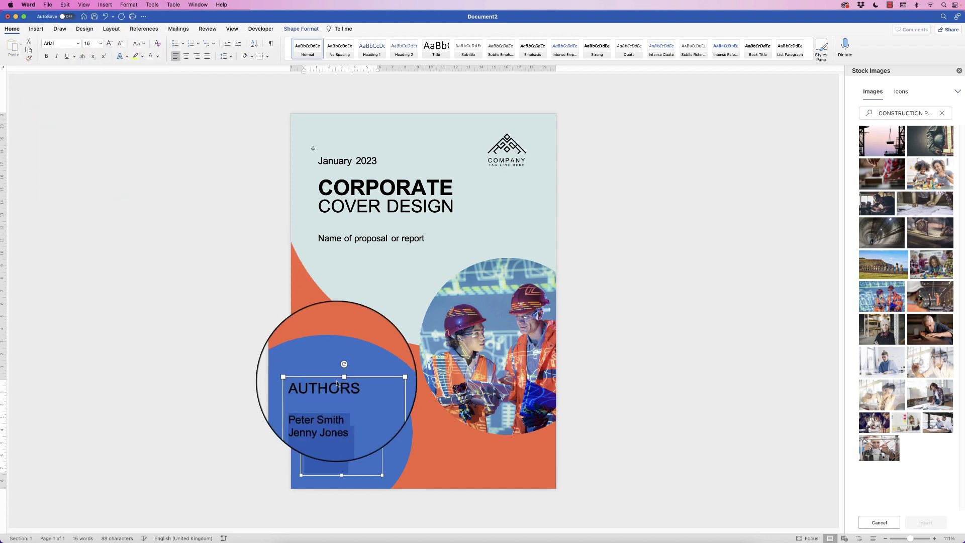
Step: Paste a copy of the AUTHORS heading below the author names
{"action": "triple_click", "coordinate": [308, 386]}
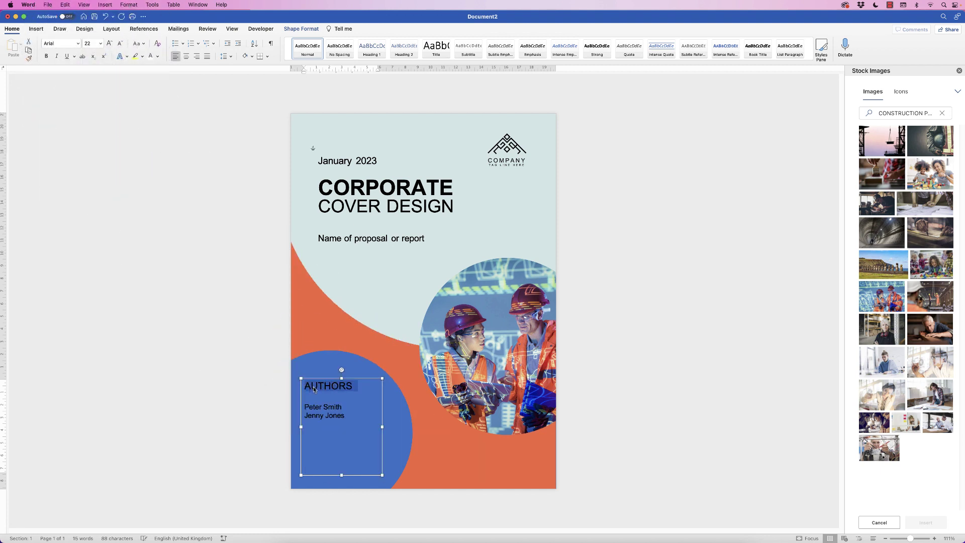
{"action": "key", "text": "super+c"}
{"action": "left_click", "coordinate": [346, 416]}
{"action": "key", "text": "super+v"}
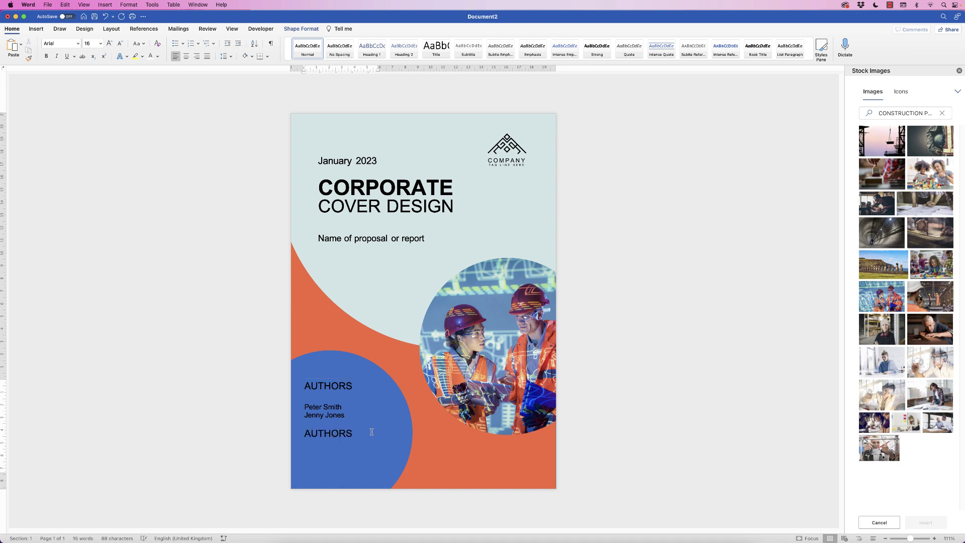
{"action": "left_click_drag", "start_coordinate": [351, 433], "coordinate": [304, 432]}
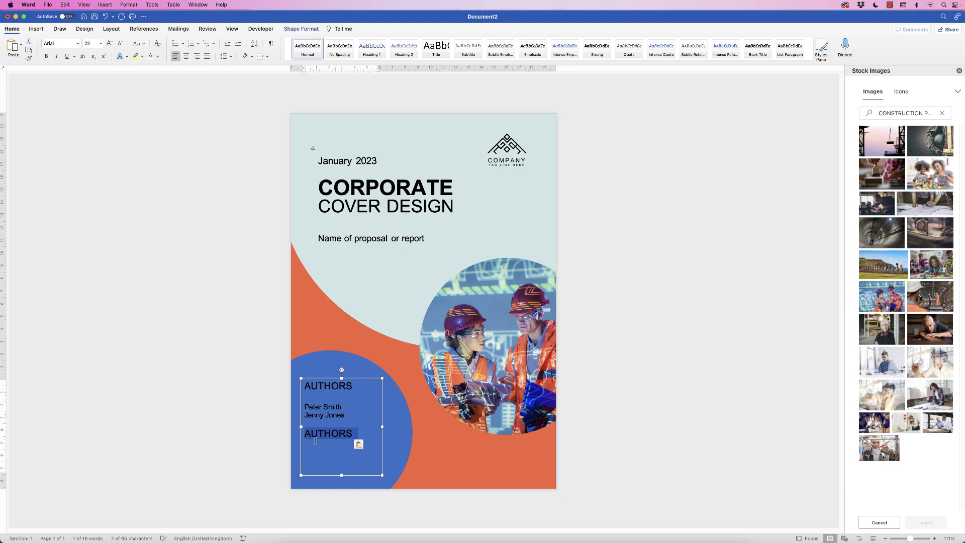
Step: Retype the copied heading as PRESENTED TO and widen the box to fit it on one line
{"action": "type", "text": "PRESENTED T"}
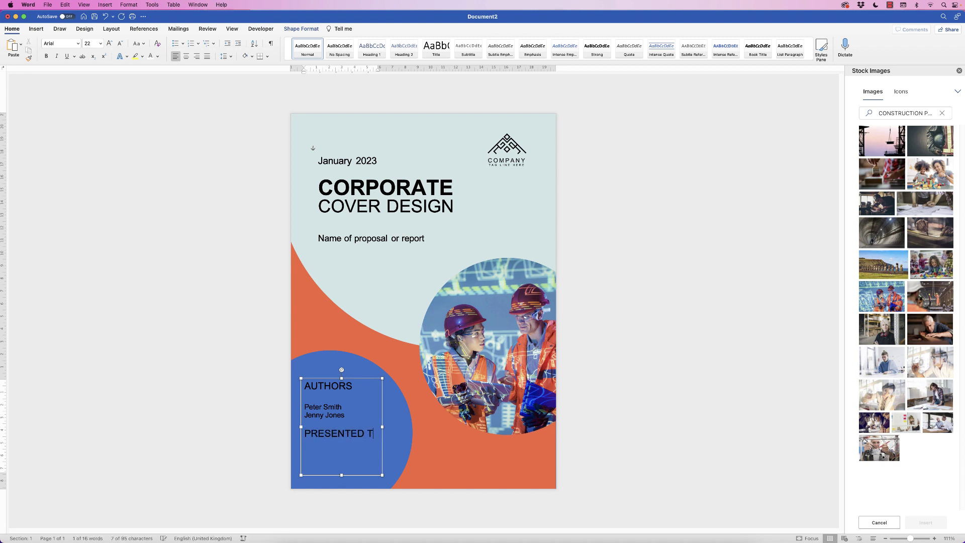
{"action": "type", "text": "O"}
{"action": "left_click_drag", "start_coordinate": [381, 427], "coordinate": [395, 427]}
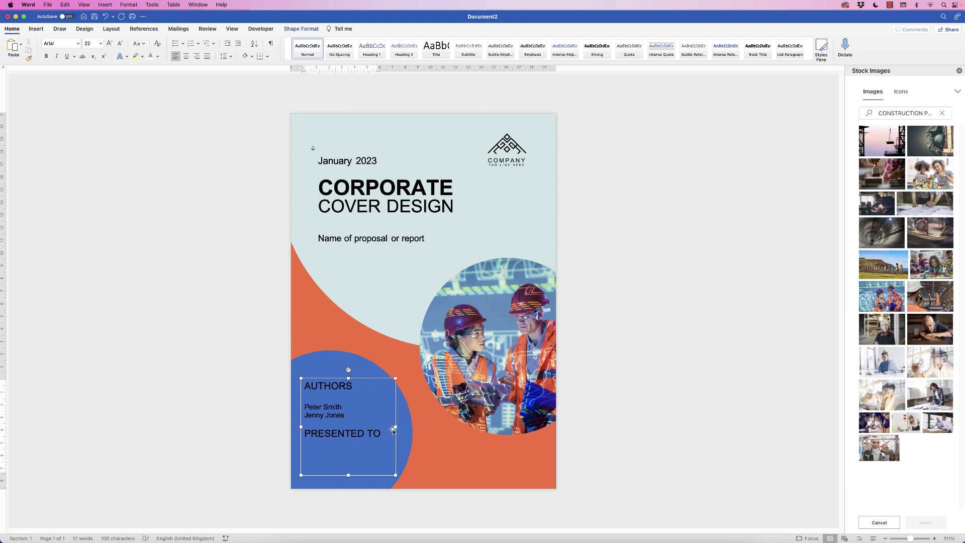
{"action": "left_click", "coordinate": [327, 414]}
{"action": "left_click_drag", "start_coordinate": [336, 408], "coordinate": [313, 408]}
Step: Add the recipient's name below PRESENTED TO, nudge the box into place, and close Stock Images
{"action": "left_click", "coordinate": [324, 444]}
{"action": "key", "text": "super+v"}
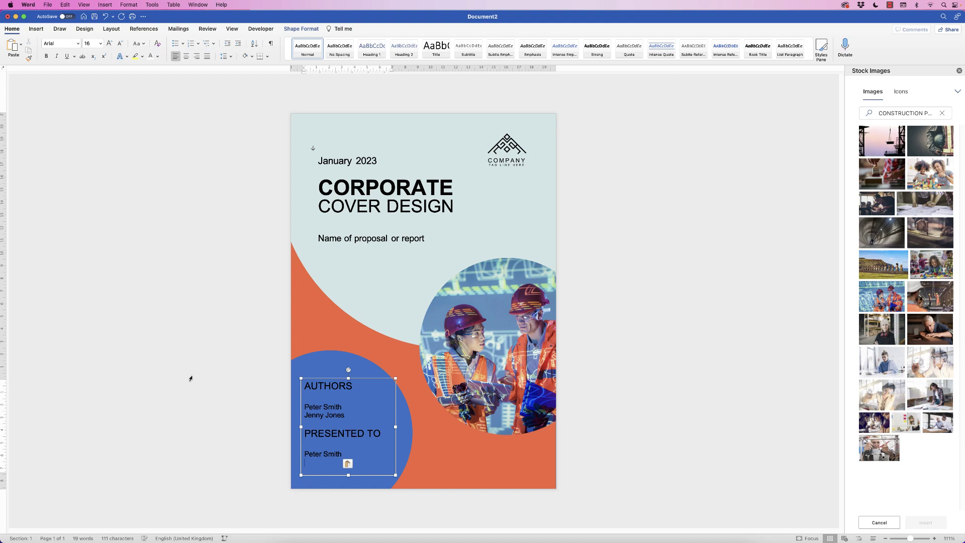
{"action": "left_click_drag", "start_coordinate": [341, 453], "coordinate": [304, 453]}
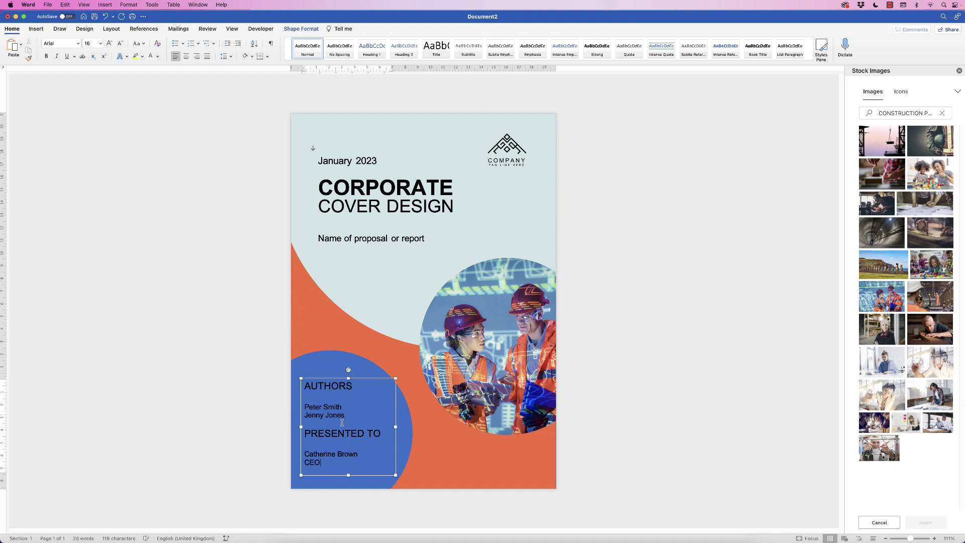
{"action": "mouse_move", "coordinate": [336, 427]}
{"action": "left_mouse_down"}
{"action": "mouse_move", "coordinate": [344, 431]}
{"action": "mouse_move", "coordinate": [339, 423]}
{"action": "left_mouse_up"}
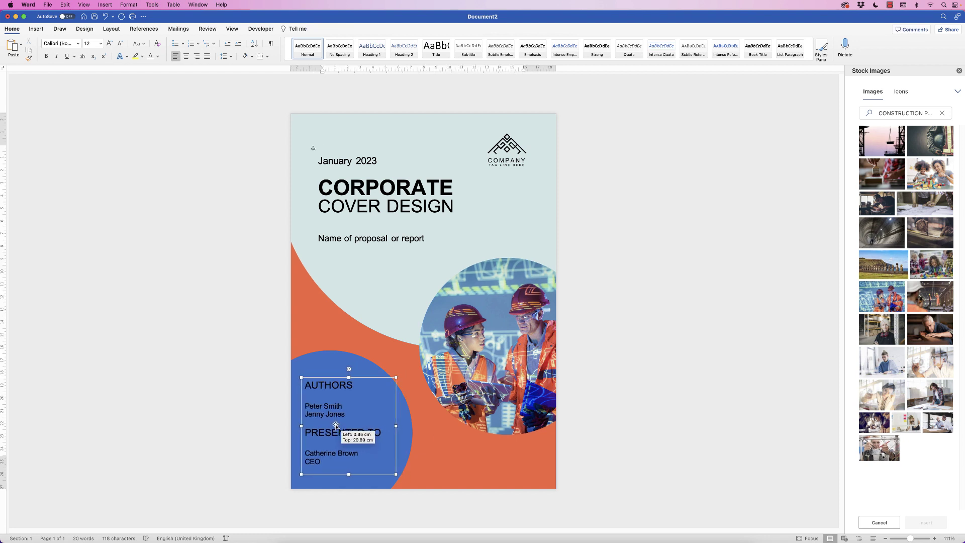
{"action": "key", "text": "Escape"}
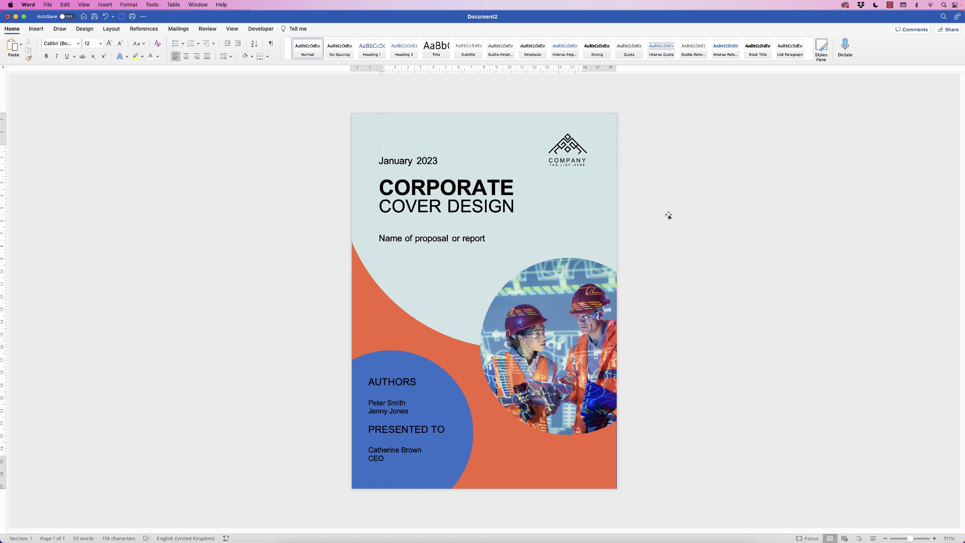